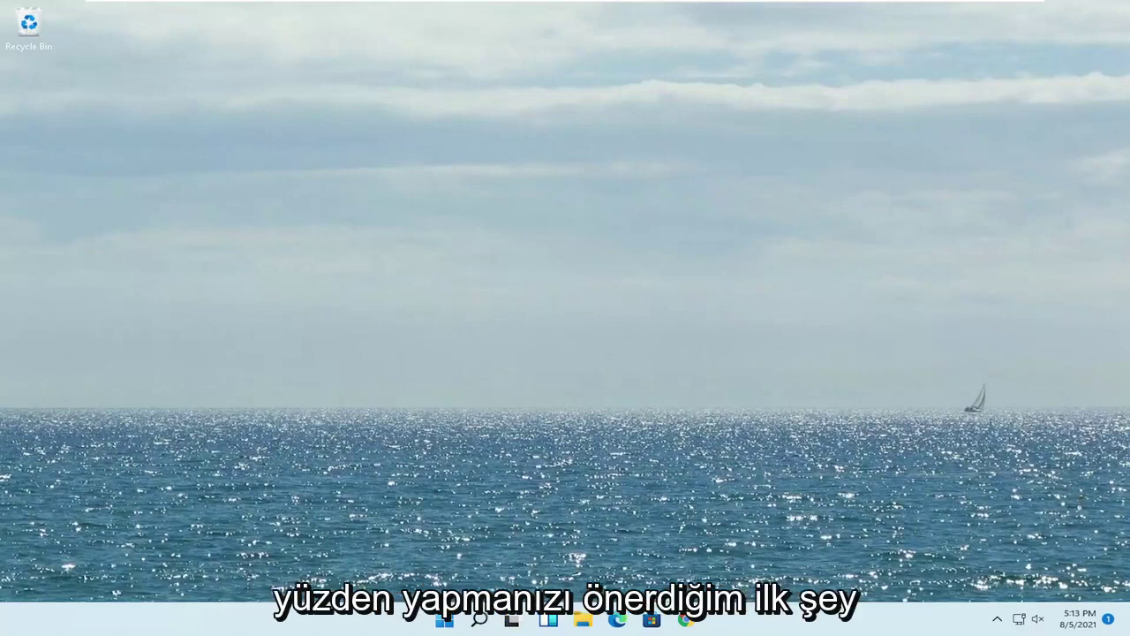
Search 'advanced system', open System Properties and switch to its Hardware tab.
{"action": "left_click", "coordinate": [480, 619]}
{"action": "type", "text": "advanced"}
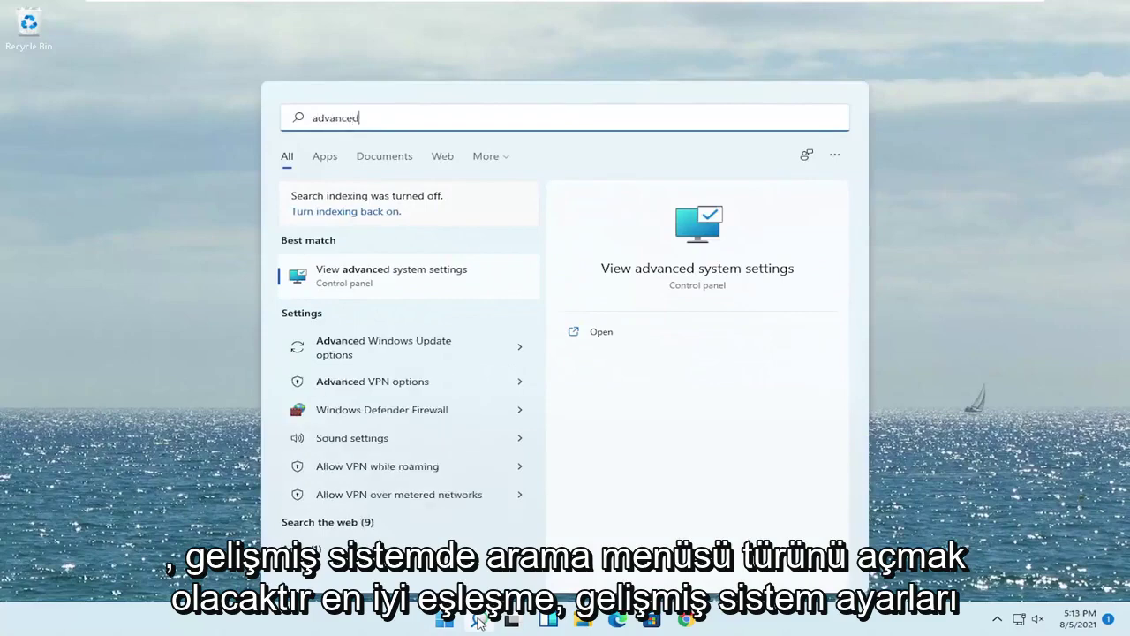
{"action": "type", "text": " system"}
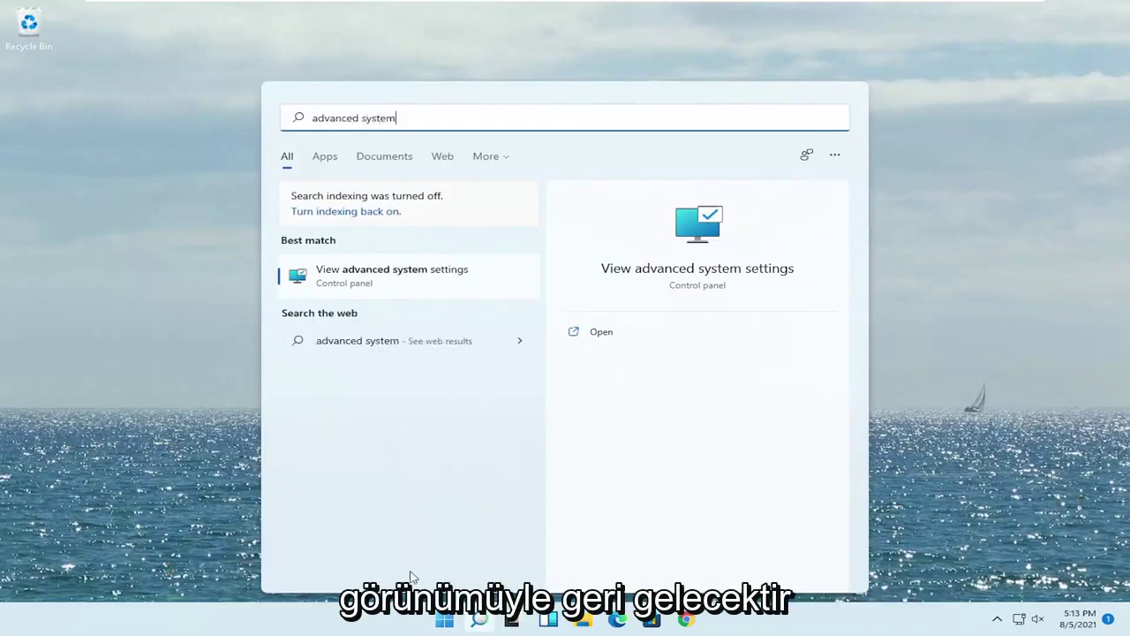
{"action": "left_click", "coordinate": [382, 281]}
{"action": "left_click_drag", "start_coordinate": [217, 48], "coordinate": [558, 134]}
{"action": "left_click", "coordinate": [489, 159]}
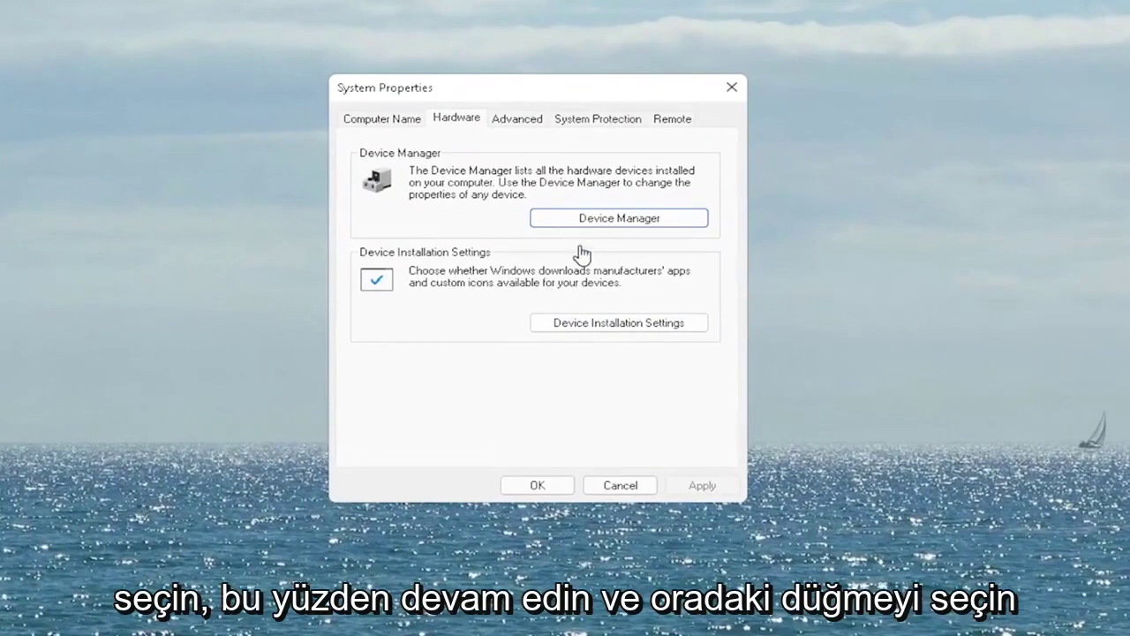
Set device installation to Yes (recommended) for manufacturers' apps and icons, save, and close System Properties.
{"action": "left_click", "coordinate": [618, 322]}
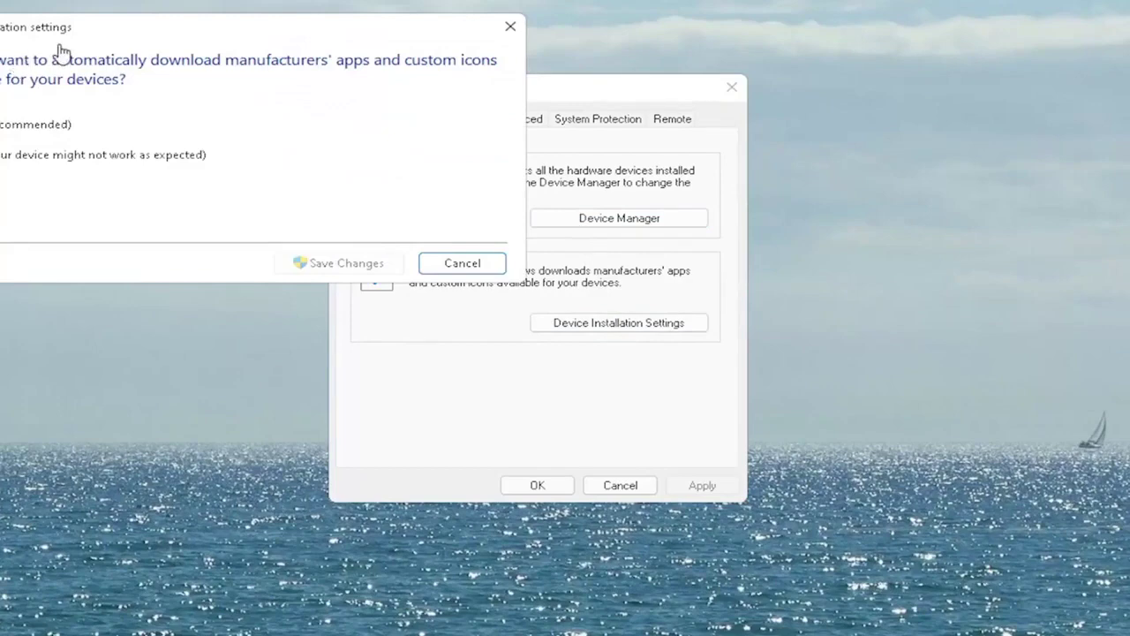
{"action": "left_click_drag", "start_coordinate": [81, 41], "coordinate": [334, 107]}
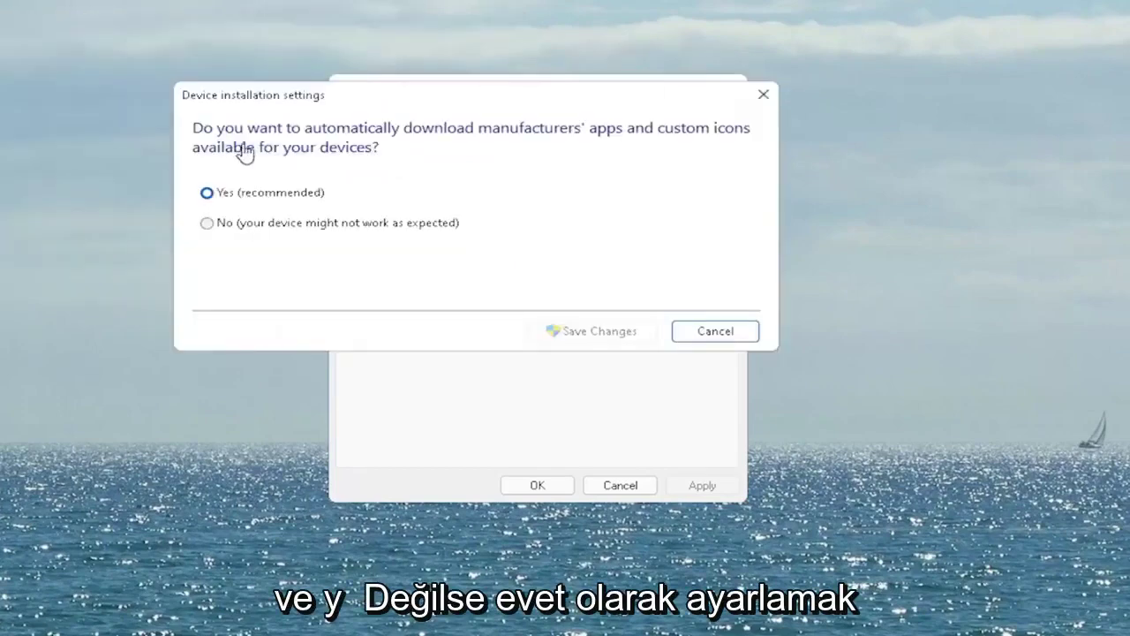
{"action": "left_click", "coordinate": [263, 196]}
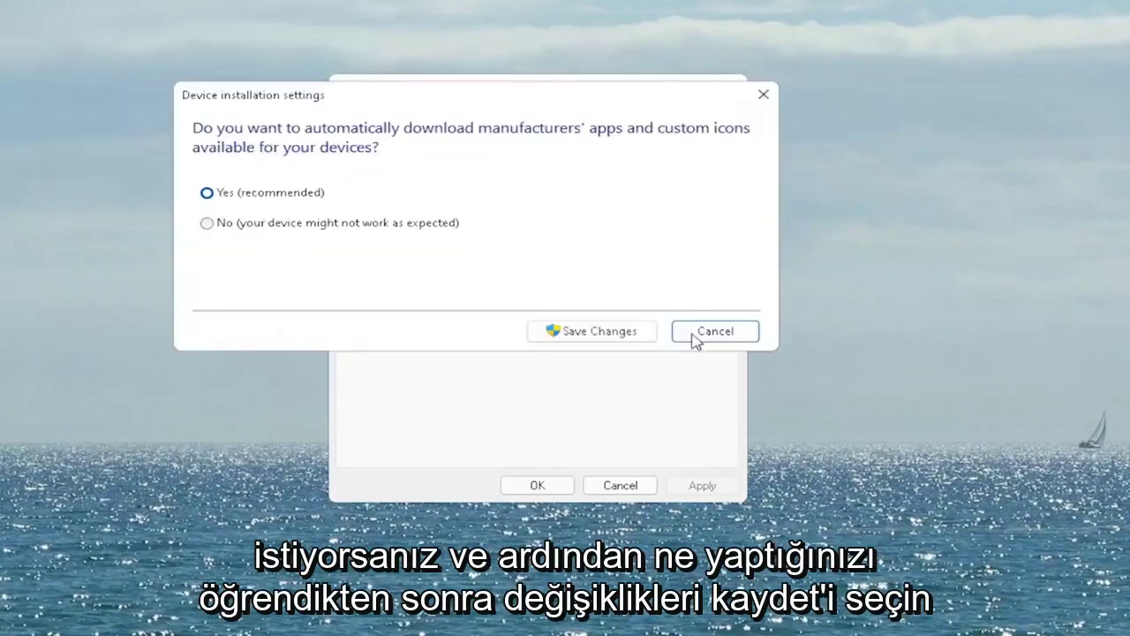
{"action": "left_click", "coordinate": [649, 332]}
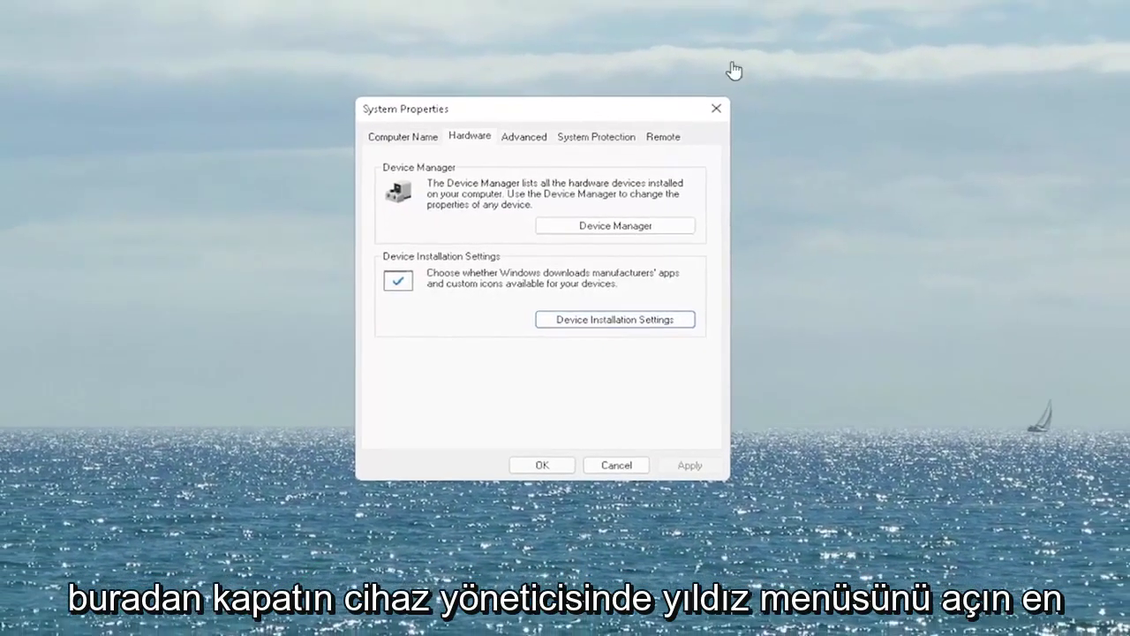
{"action": "left_click", "coordinate": [732, 87]}
Launch Device Manager from search and expand Sound, video and game controllers to select High Definition Audio Device.
{"action": "left_click", "coordinate": [480, 620]}
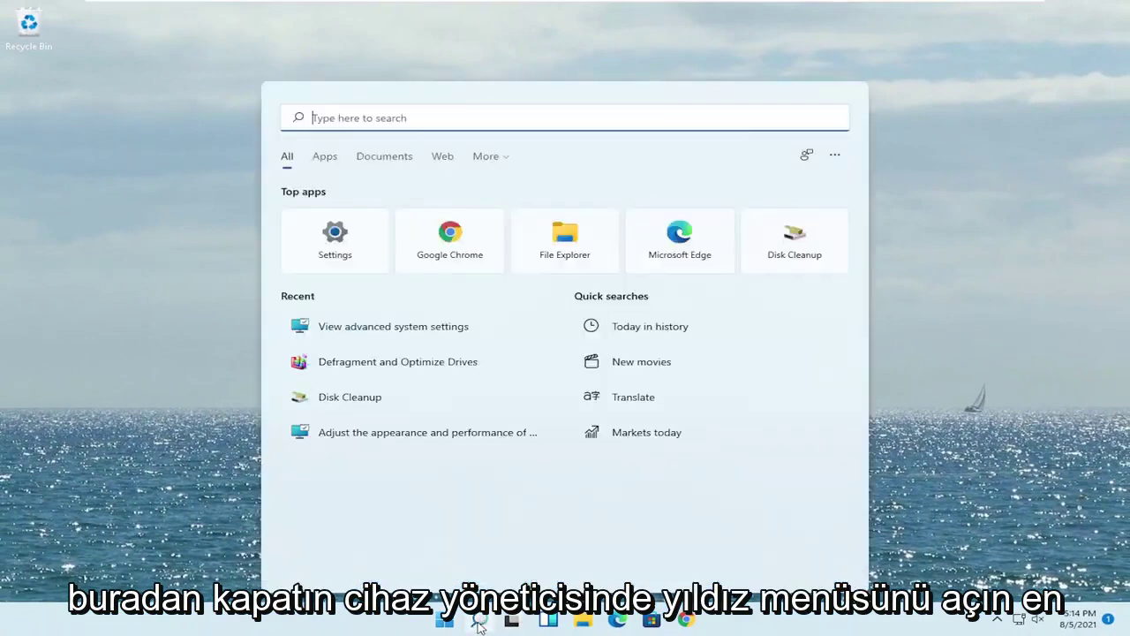
{"action": "type", "text": "device manager"}
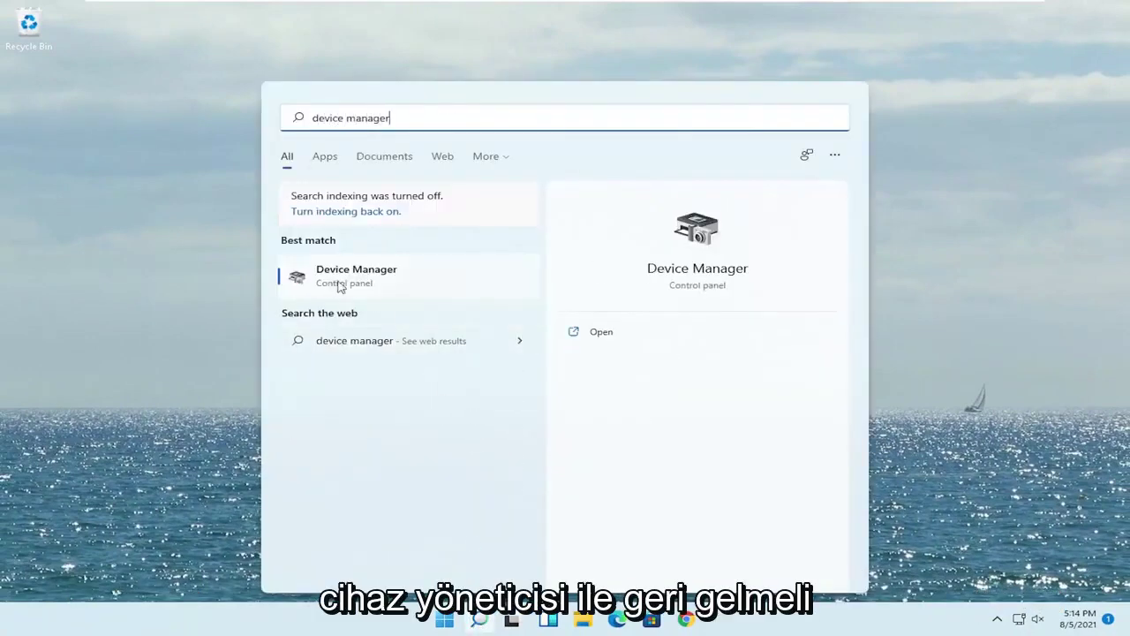
{"action": "left_click", "coordinate": [382, 280]}
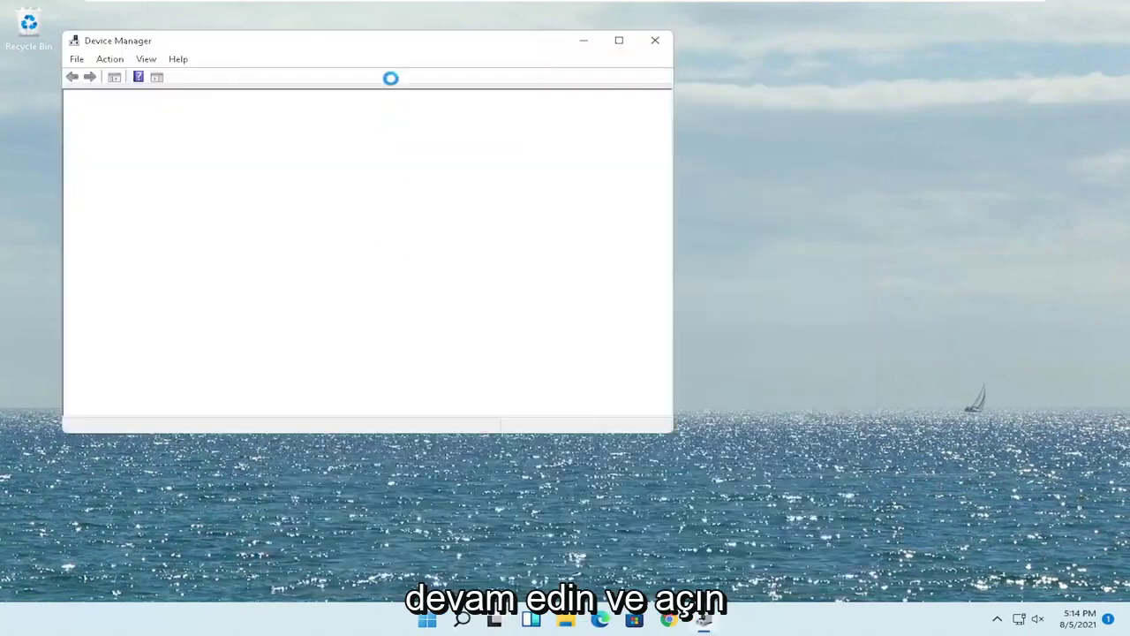
{"action": "left_click_drag", "start_coordinate": [376, 56], "coordinate": [543, 86]}
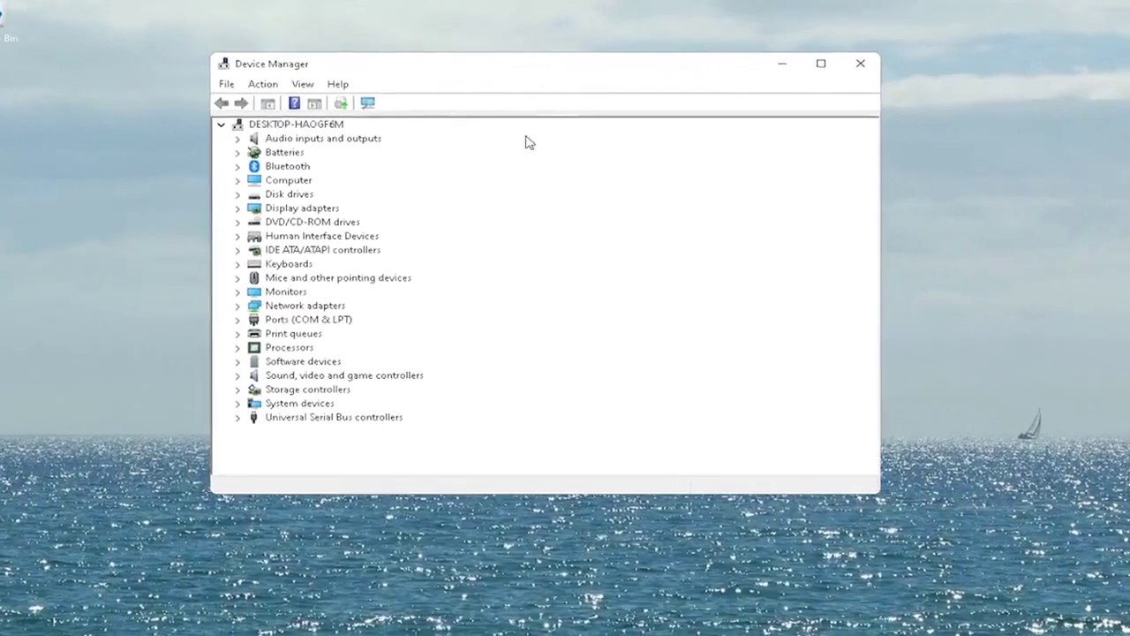
{"action": "double_click", "coordinate": [345, 406]}
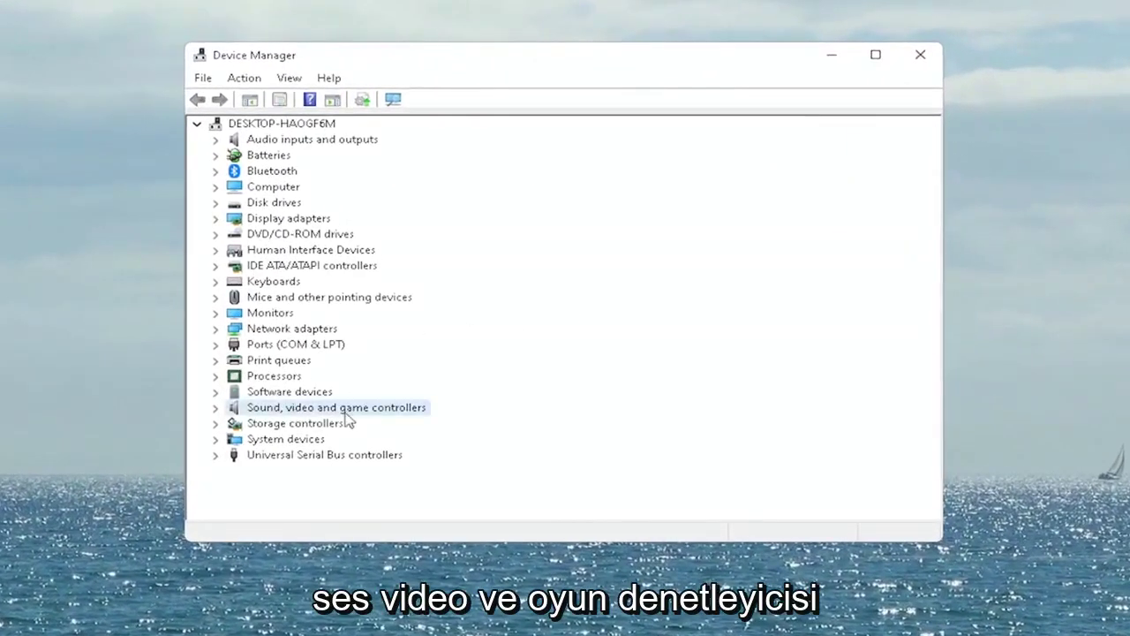
{"action": "left_click", "coordinate": [320, 426]}
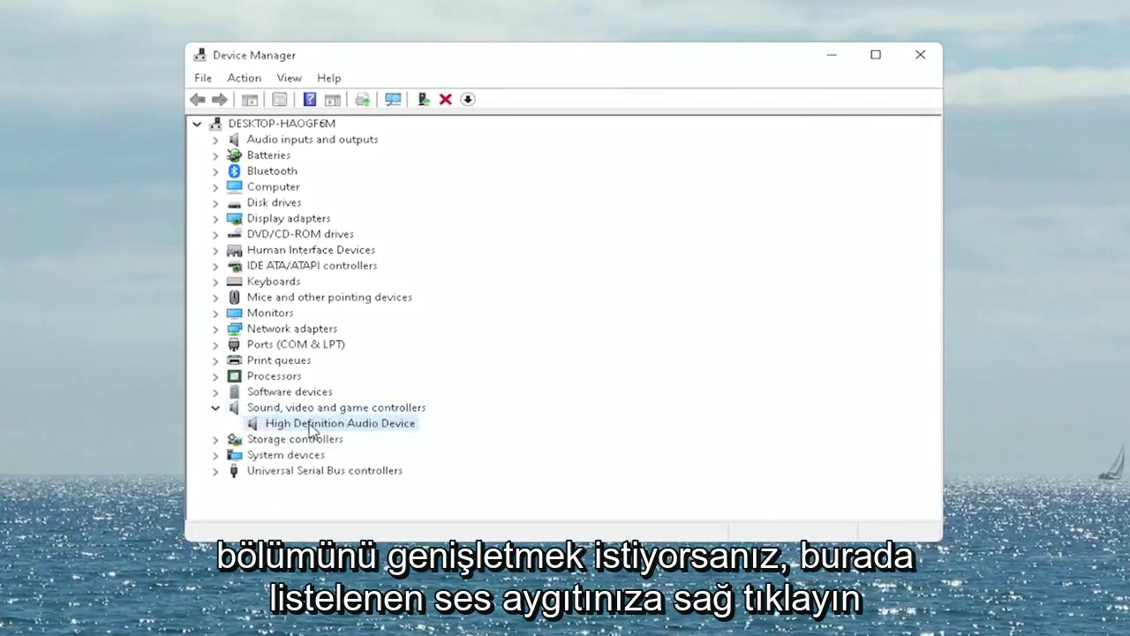
Open the High Definition Audio Device properties, view its Driver tab, and start Update Driver.
{"action": "right_click", "coordinate": [341, 427]}
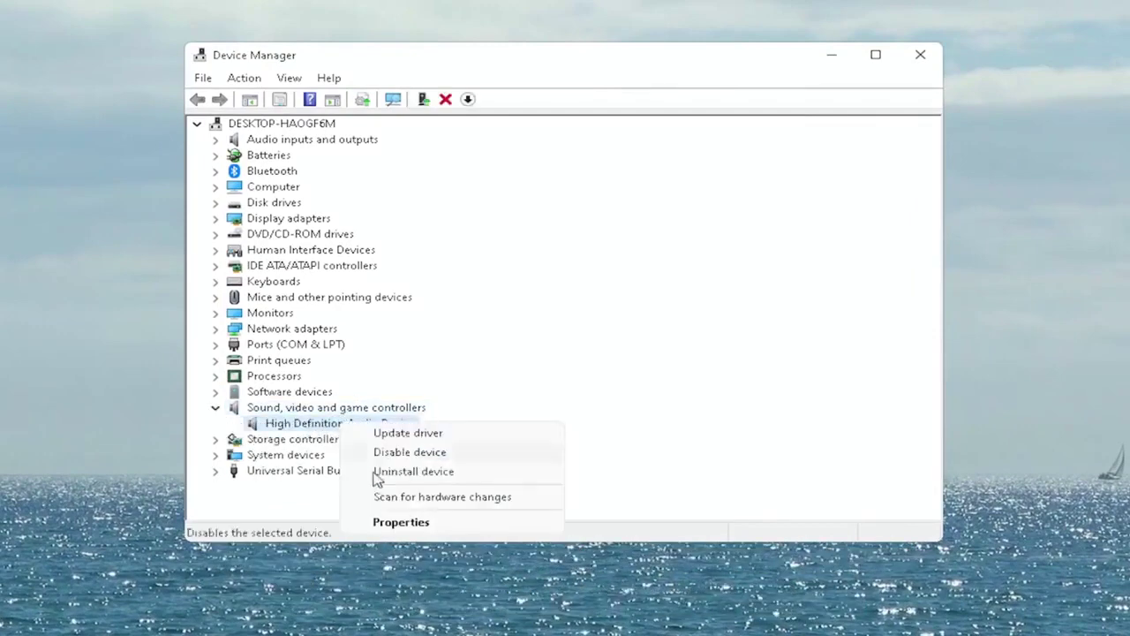
{"action": "left_click", "coordinate": [389, 525]}
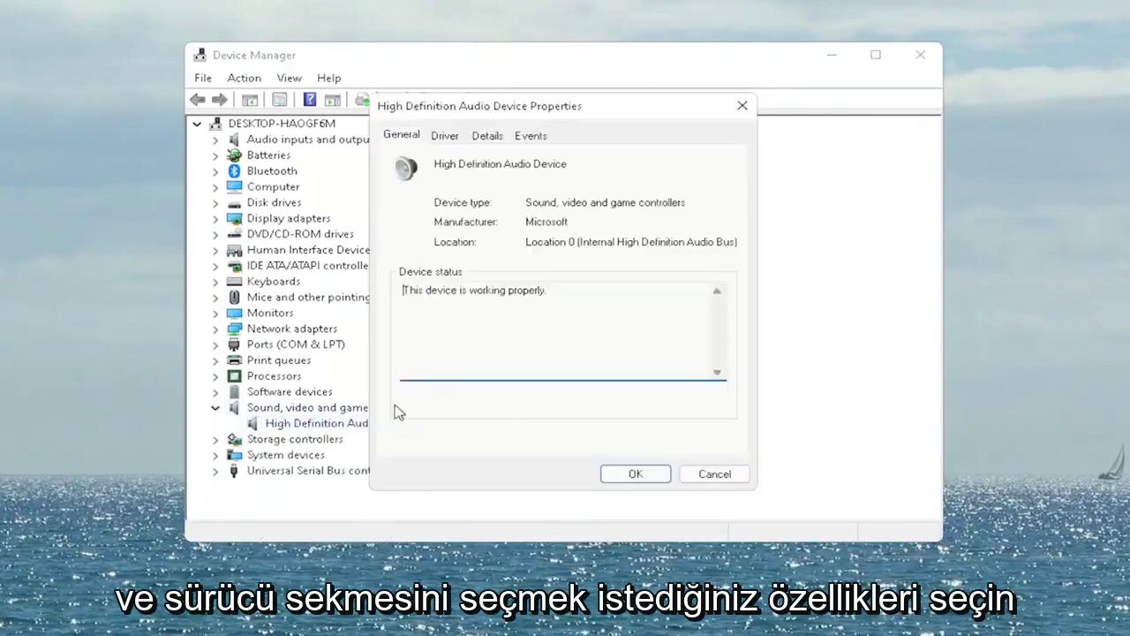
{"action": "left_click", "coordinate": [449, 137]}
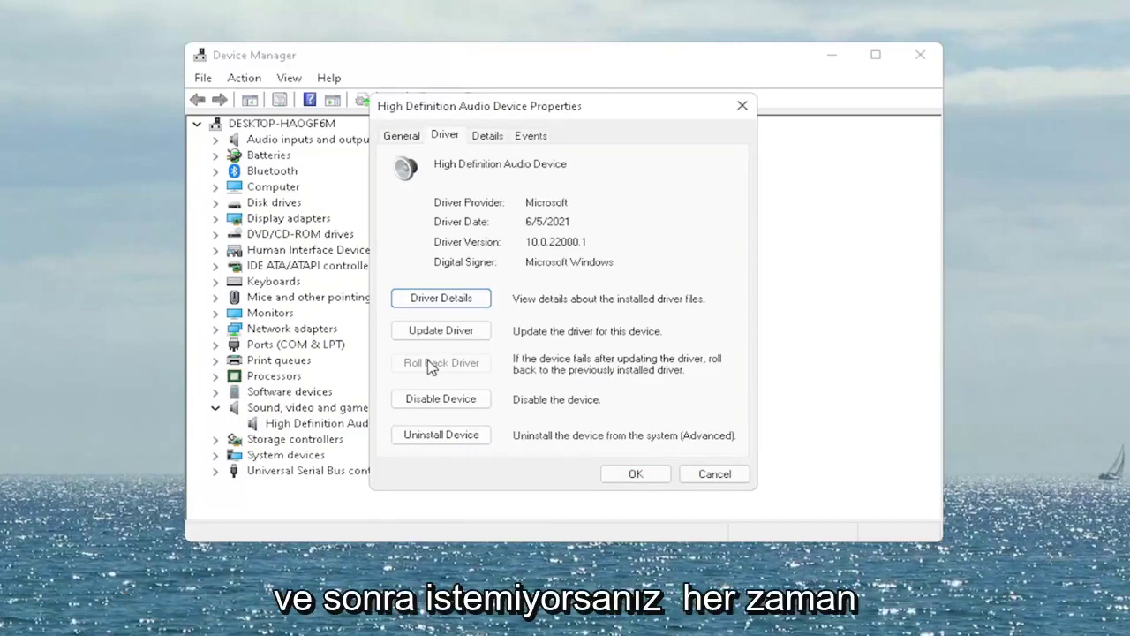
{"action": "left_click", "coordinate": [453, 333]}
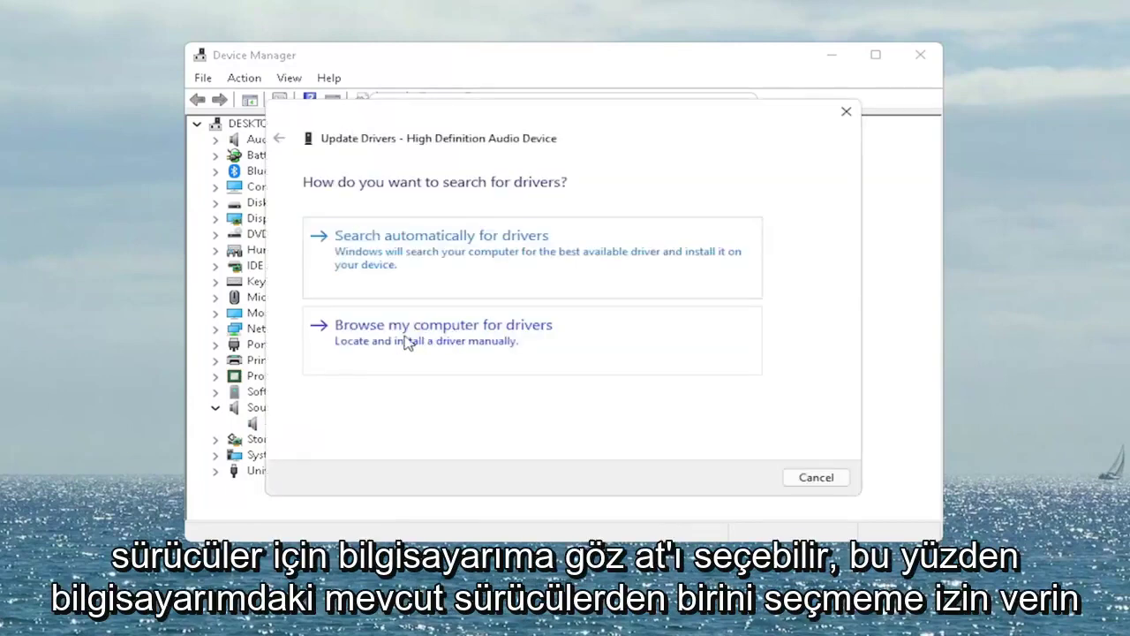
Reinstall the High Definition Audio Device driver from the list on this computer, accepting the warning.
{"action": "left_click", "coordinate": [518, 331]}
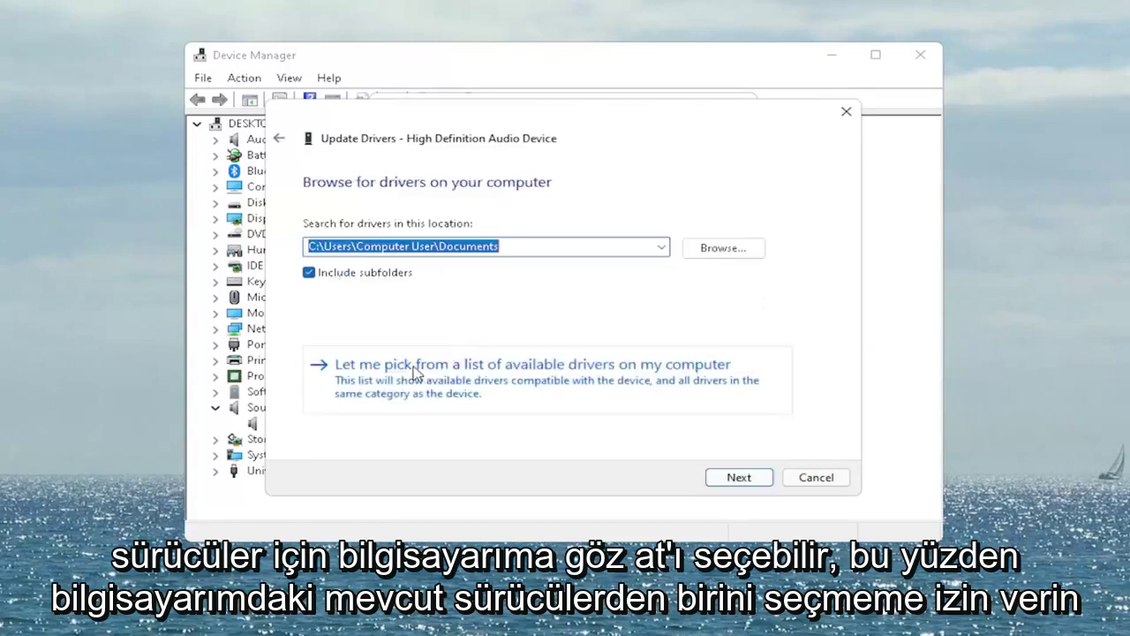
{"action": "left_click", "coordinate": [539, 397]}
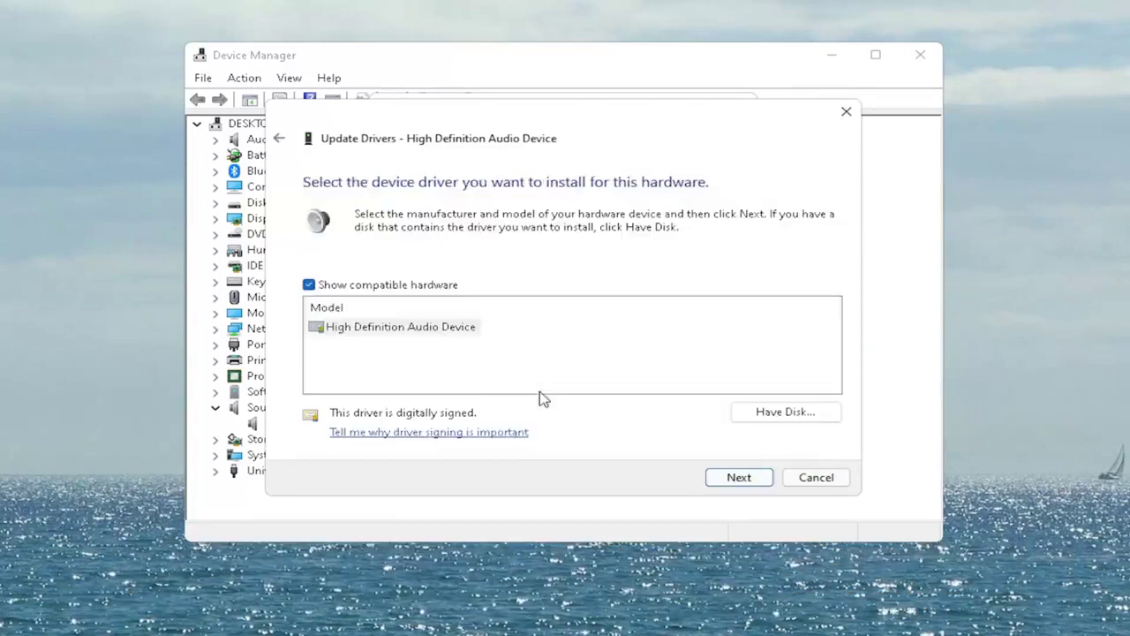
{"action": "left_click", "coordinate": [369, 329]}
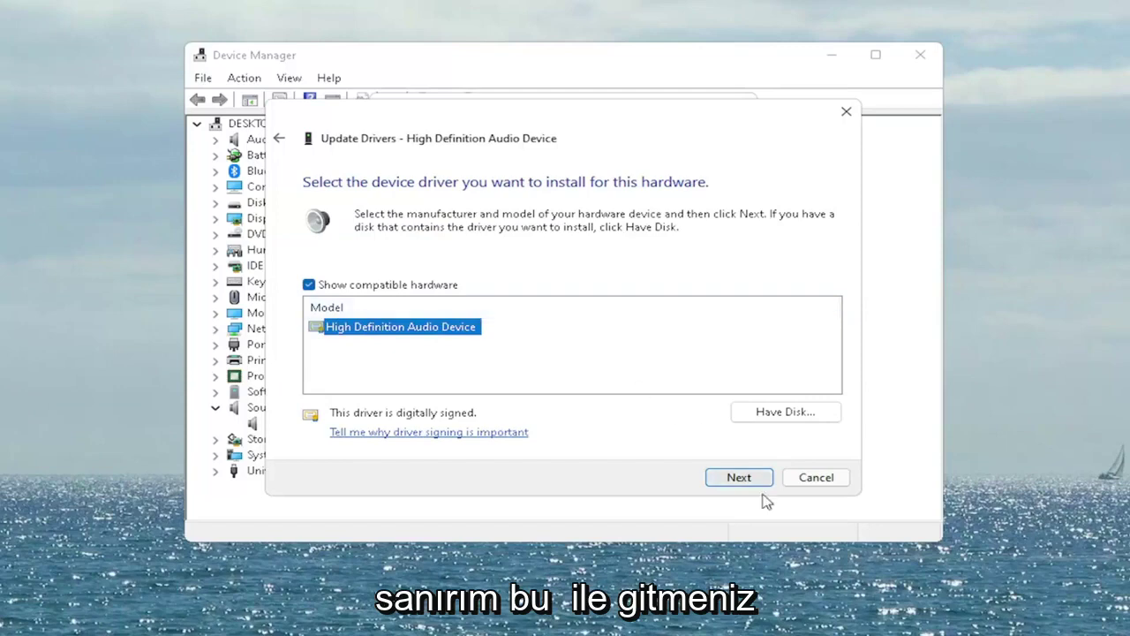
{"action": "left_click", "coordinate": [732, 476]}
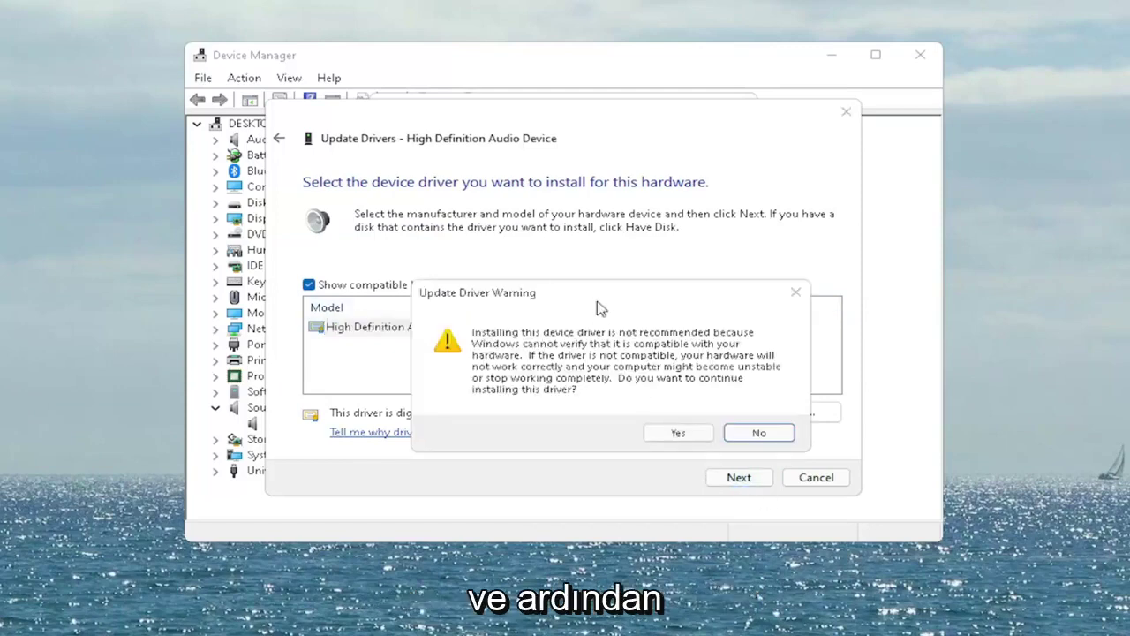
{"action": "left_click_drag", "start_coordinate": [589, 297], "coordinate": [521, 260]}
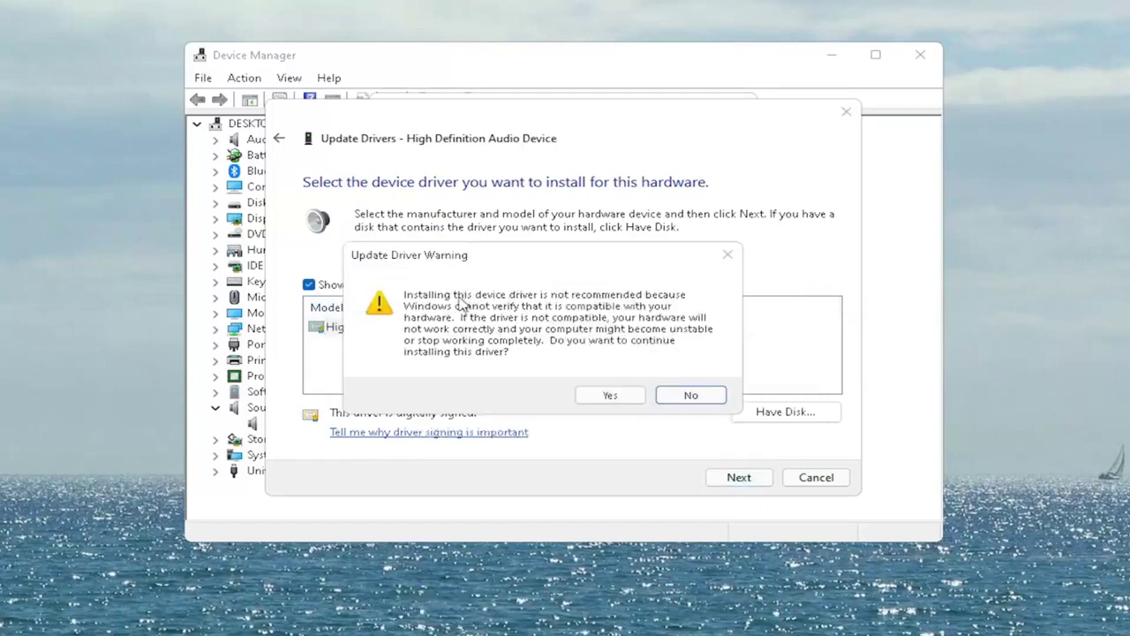
{"action": "left_click", "coordinate": [610, 394]}
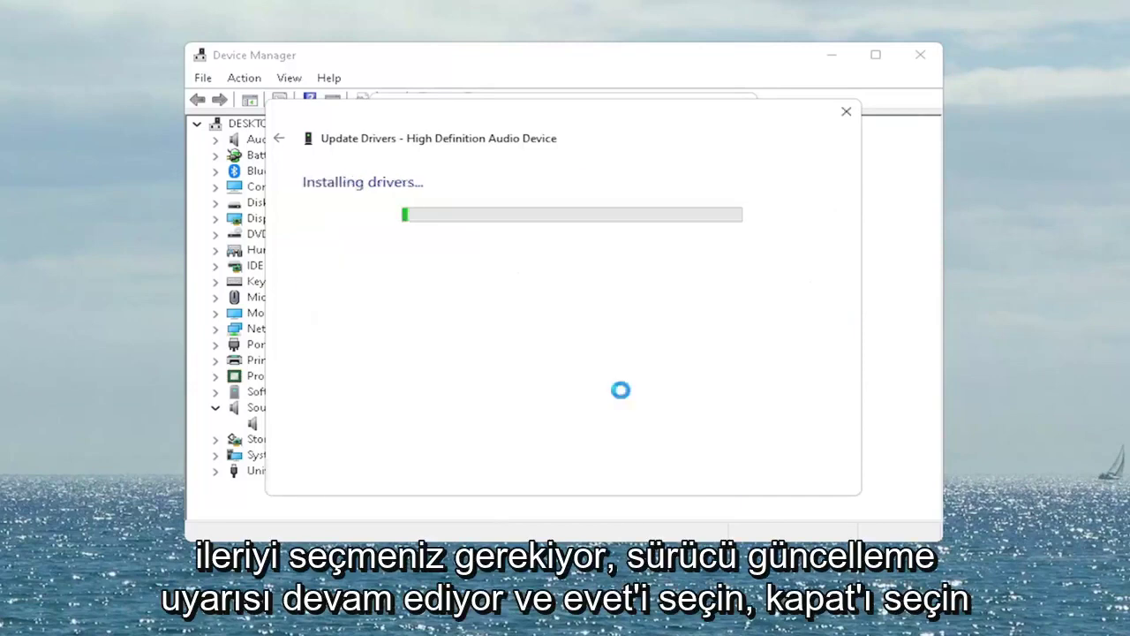
{"action": "left_click", "coordinate": [816, 475]}
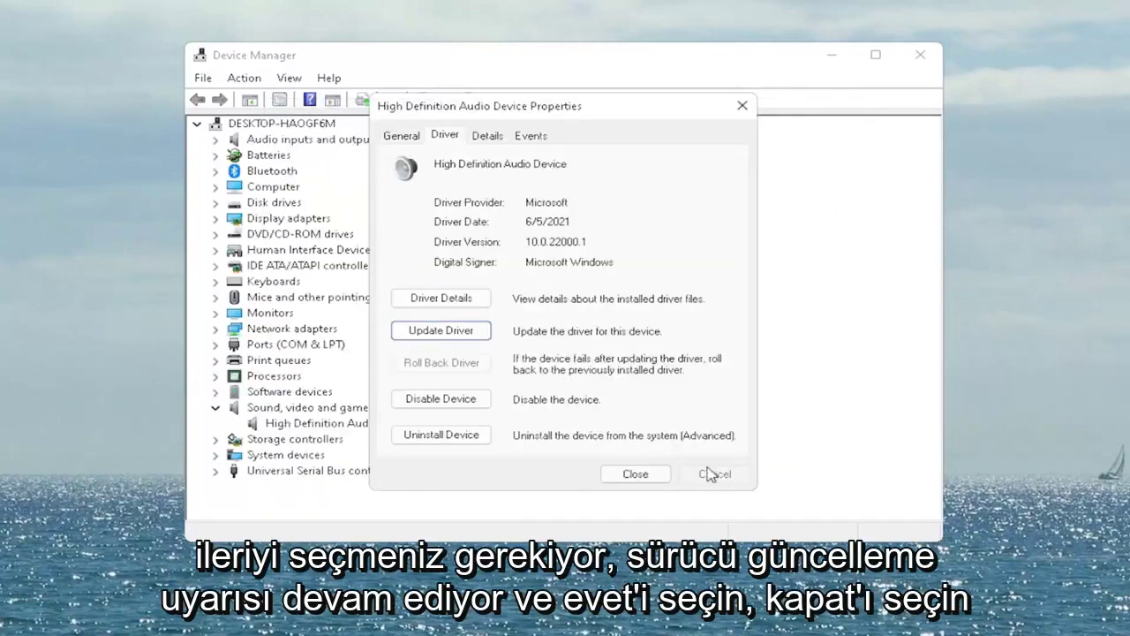
Close the audio device properties and accept the prompt to restart Windows.
{"action": "left_click", "coordinate": [639, 475]}
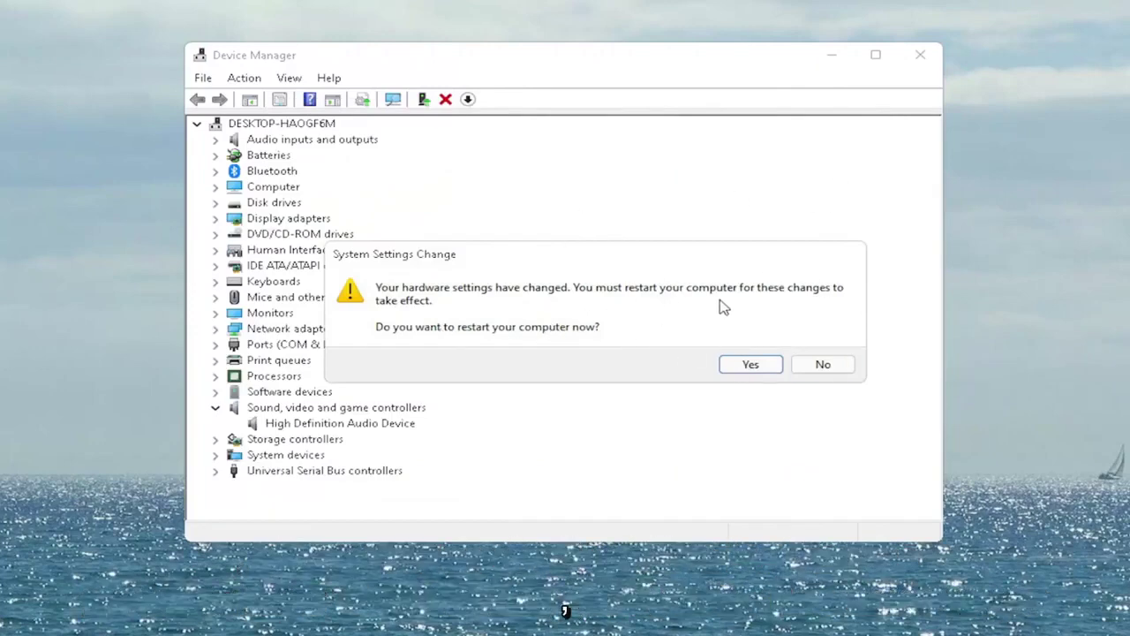
{"action": "left_click", "coordinate": [755, 362]}
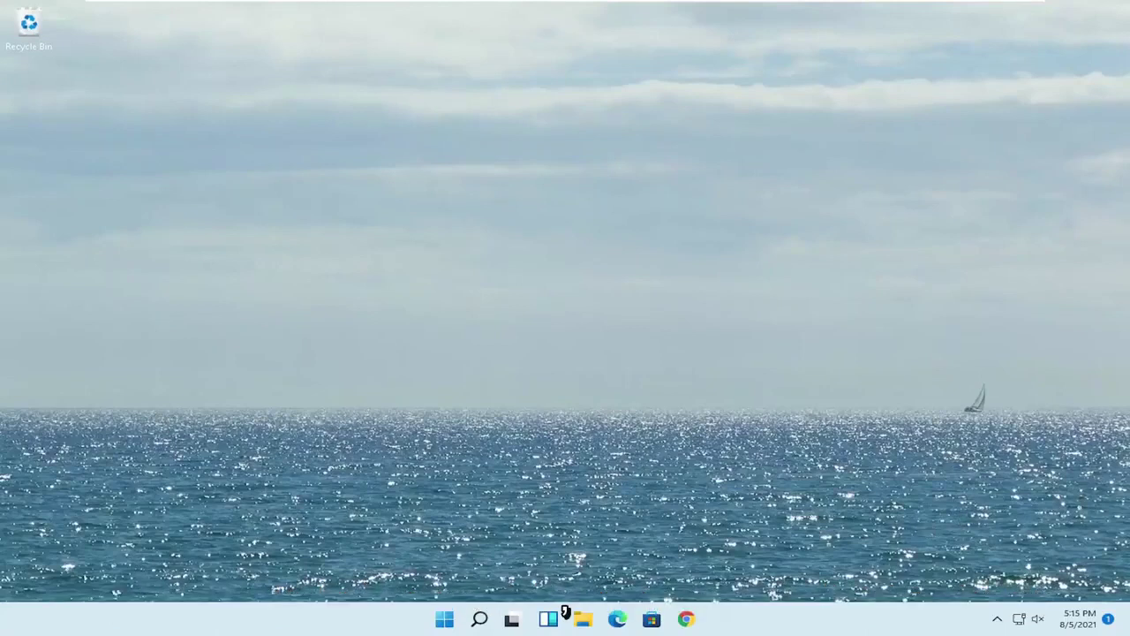
Open Bluetooth & devices settings from the Bluetooth icon in the hidden tray.
{"action": "left_click", "coordinate": [1022, 621]}
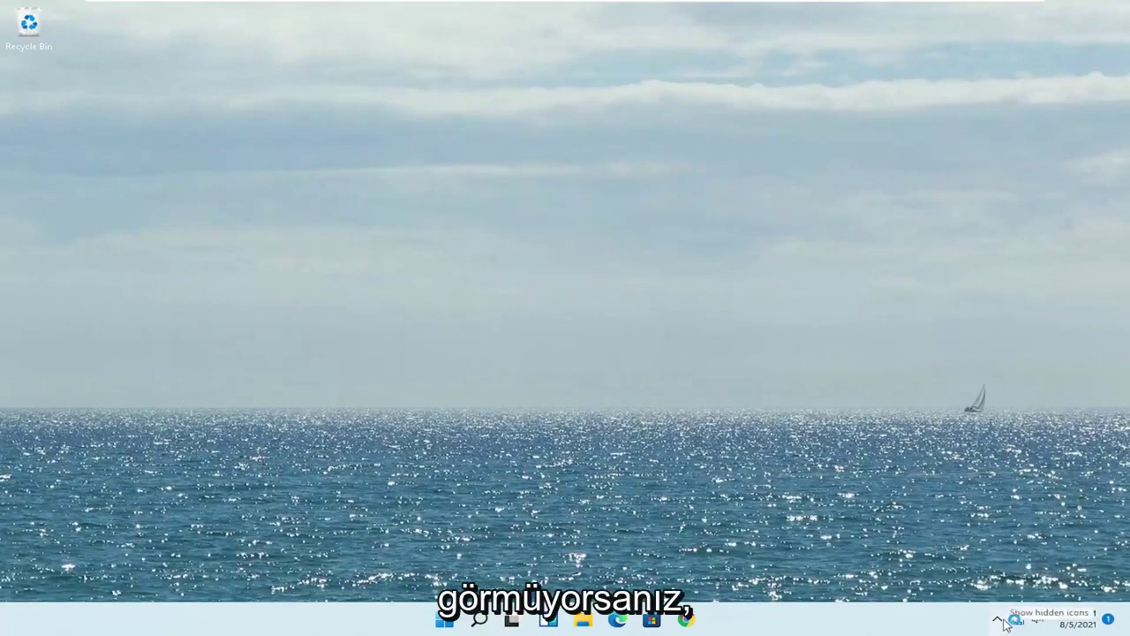
{"action": "left_click", "coordinate": [998, 620]}
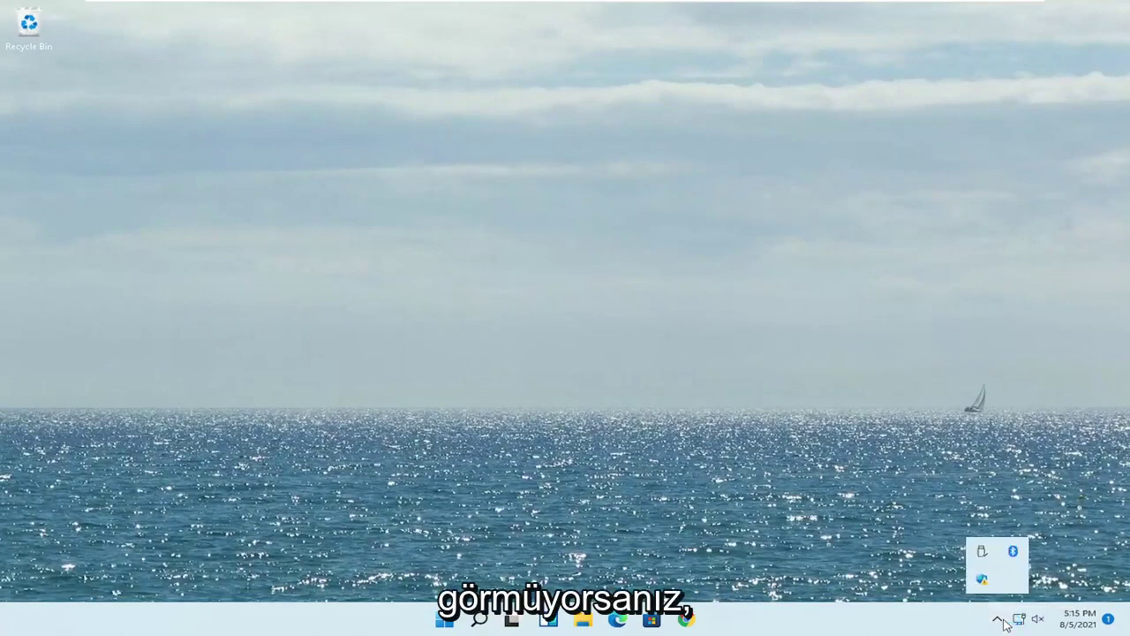
{"action": "right_click", "coordinate": [1019, 558]}
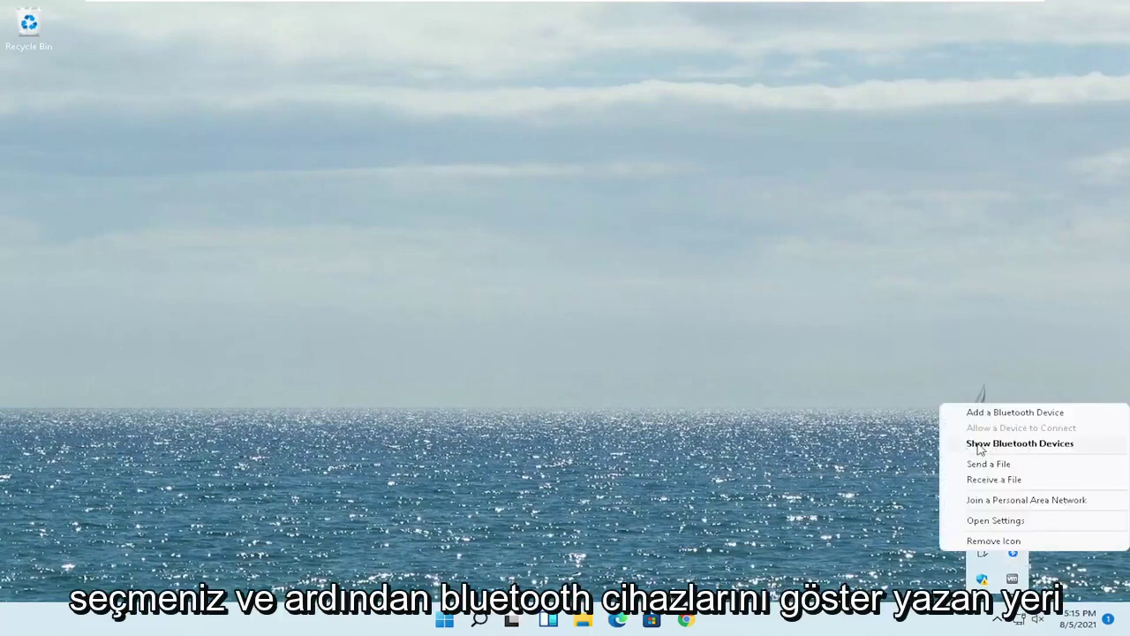
{"action": "left_click", "coordinate": [1025, 446]}
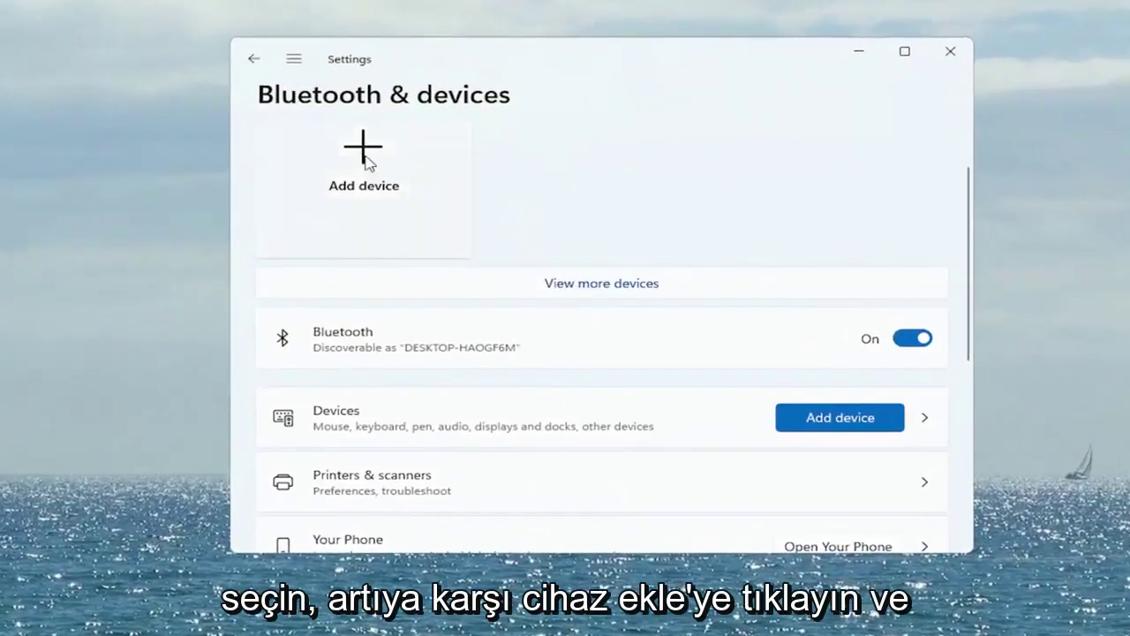
Start a Bluetooth device scan, cancel it, and close the Settings window.
{"action": "left_click", "coordinate": [358, 164]}
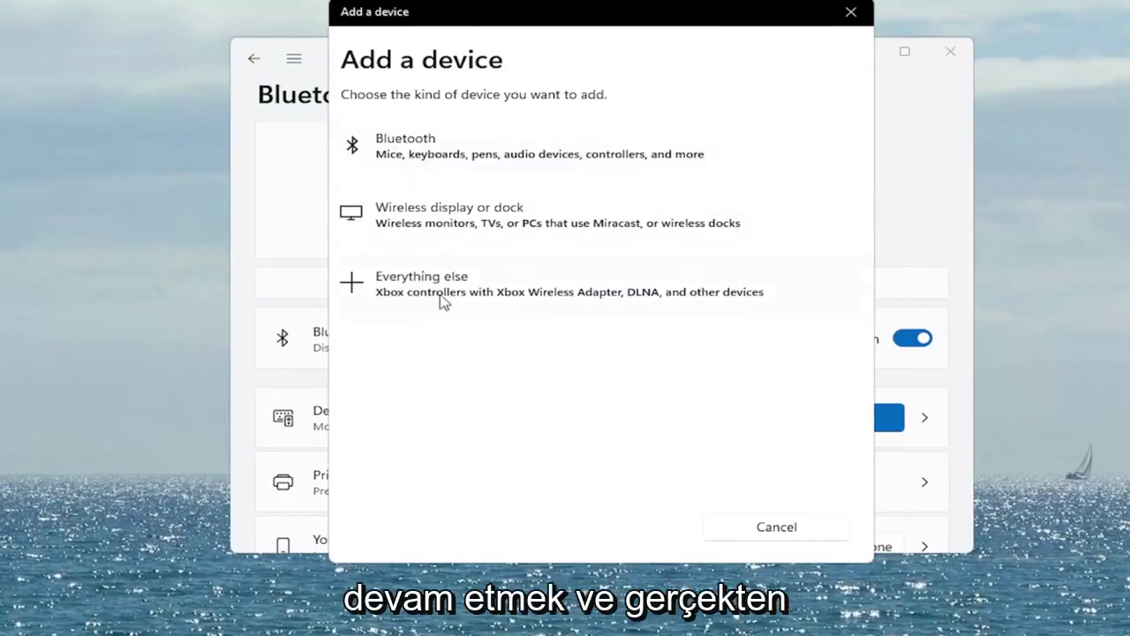
{"action": "left_click", "coordinate": [408, 159]}
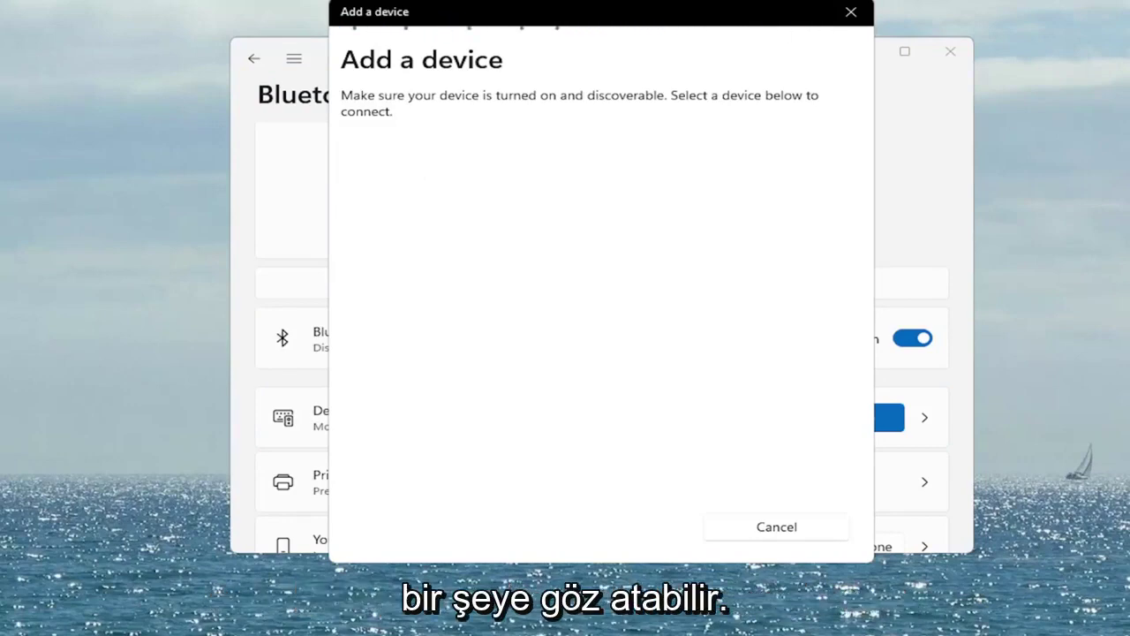
{"action": "left_click", "coordinate": [851, 12]}
{"action": "left_click", "coordinate": [961, 55]}
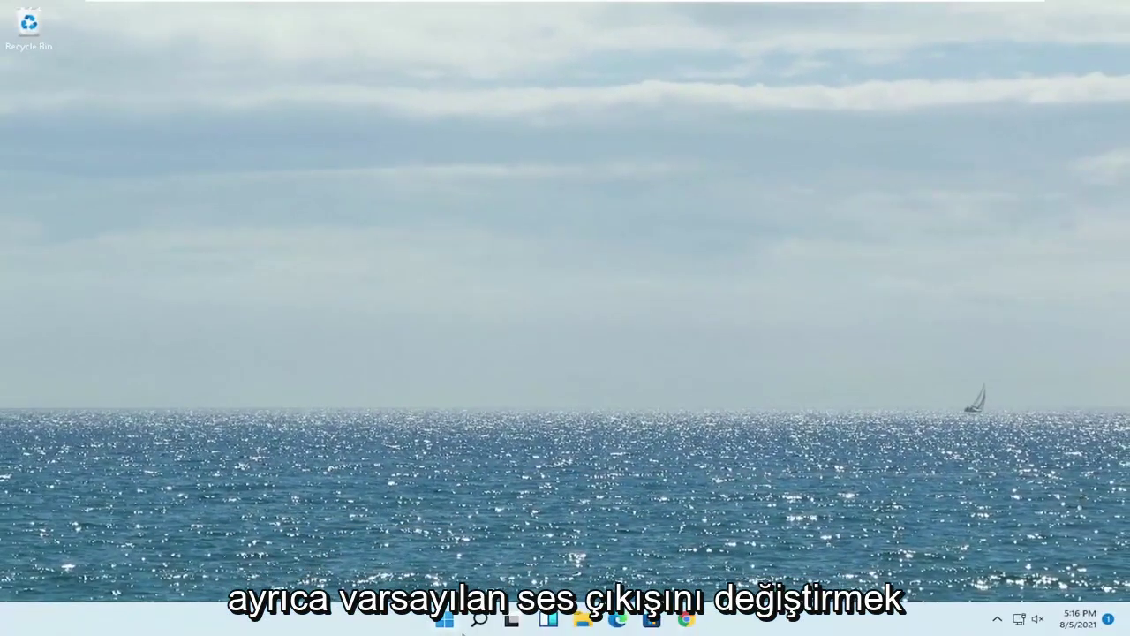
Launch Settings from search, navigate to the System page, and enter Sound settings.
{"action": "left_click", "coordinate": [479, 621]}
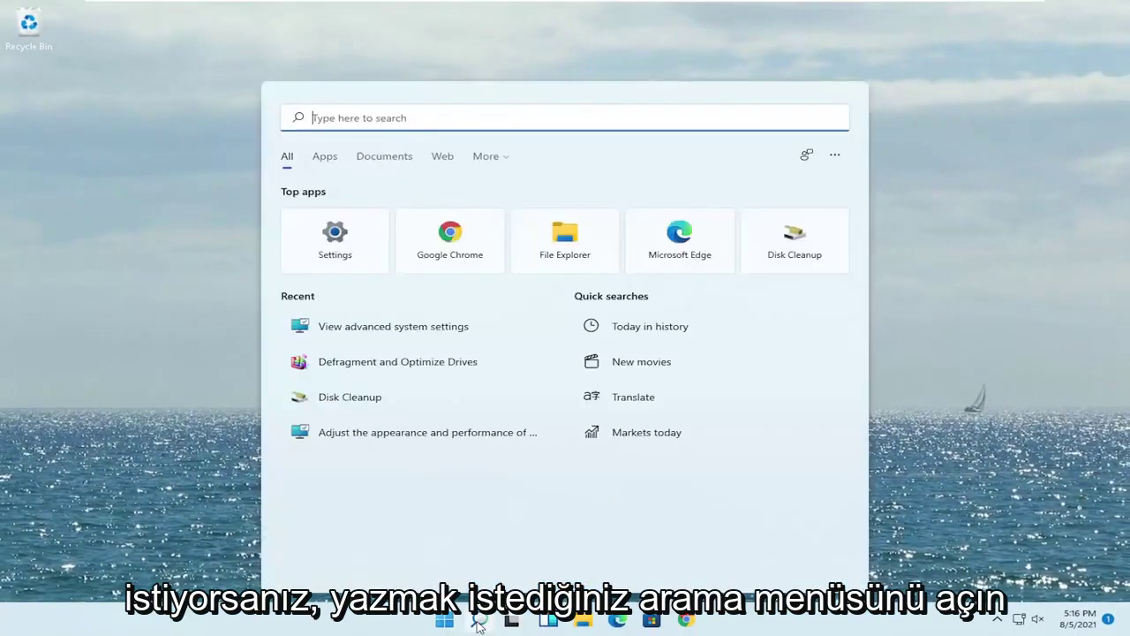
{"action": "type", "text": "settings"}
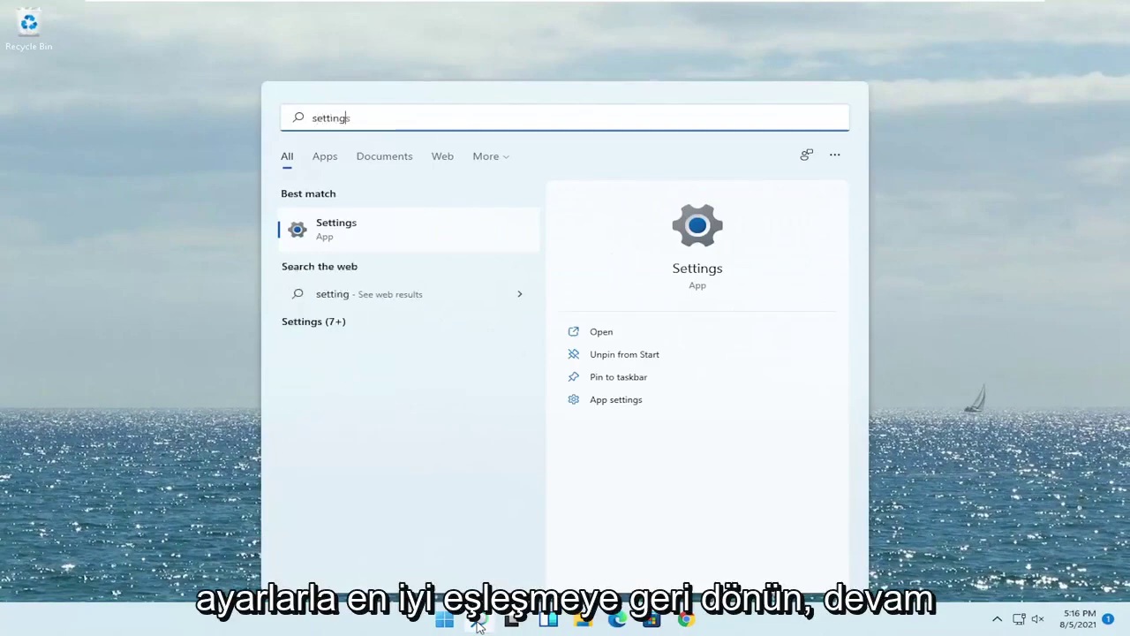
{"action": "left_click", "coordinate": [343, 234]}
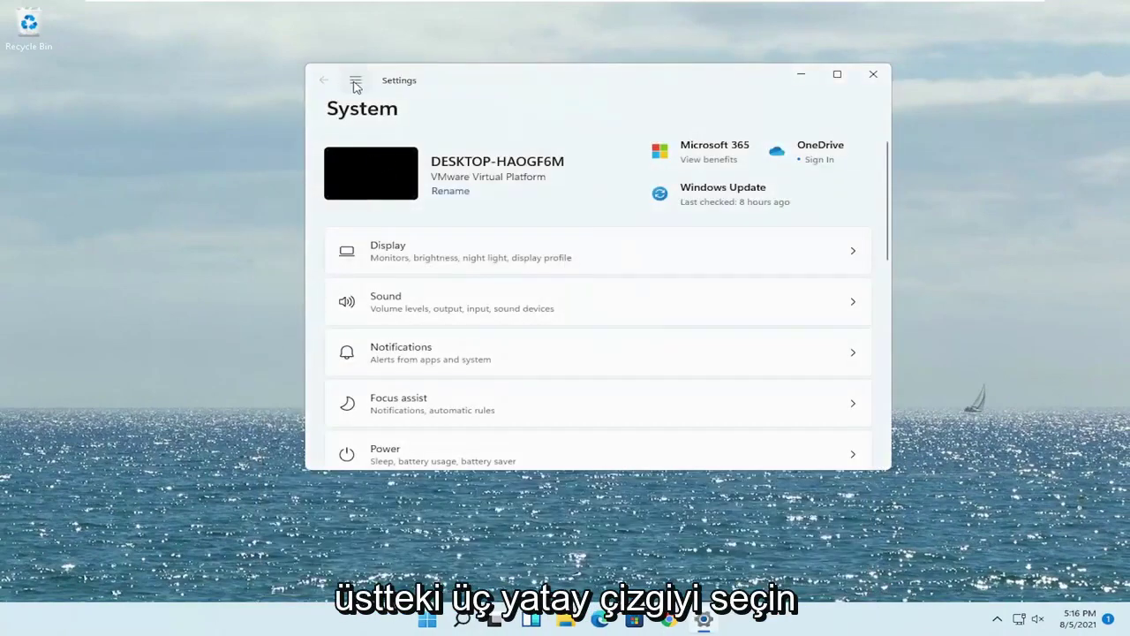
{"action": "left_click", "coordinate": [356, 81]}
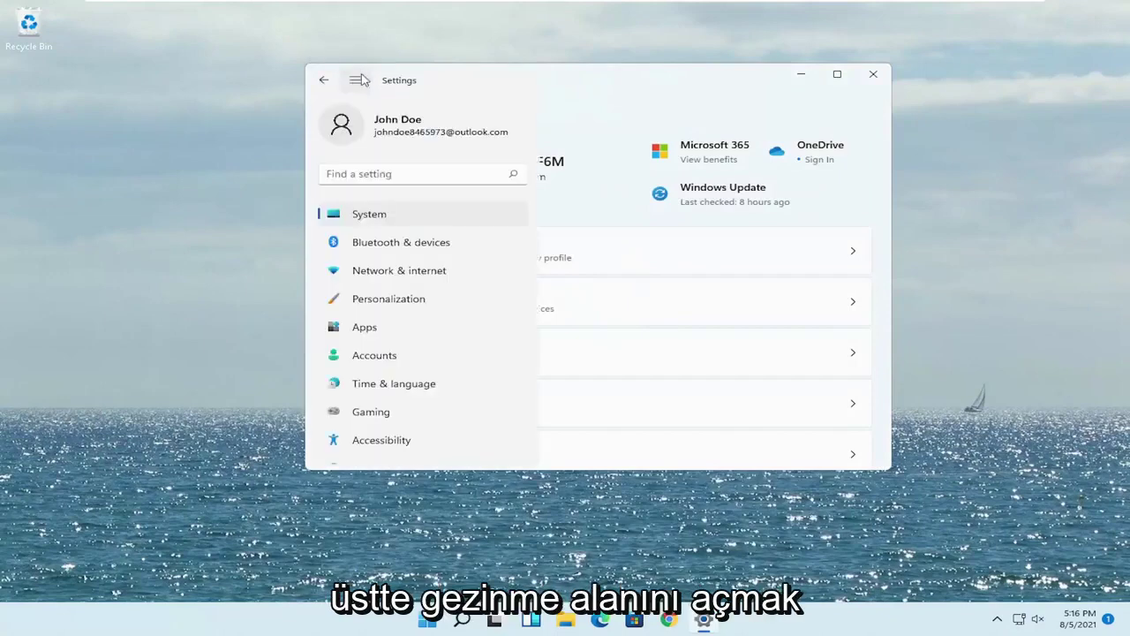
{"action": "left_click", "coordinate": [345, 221]}
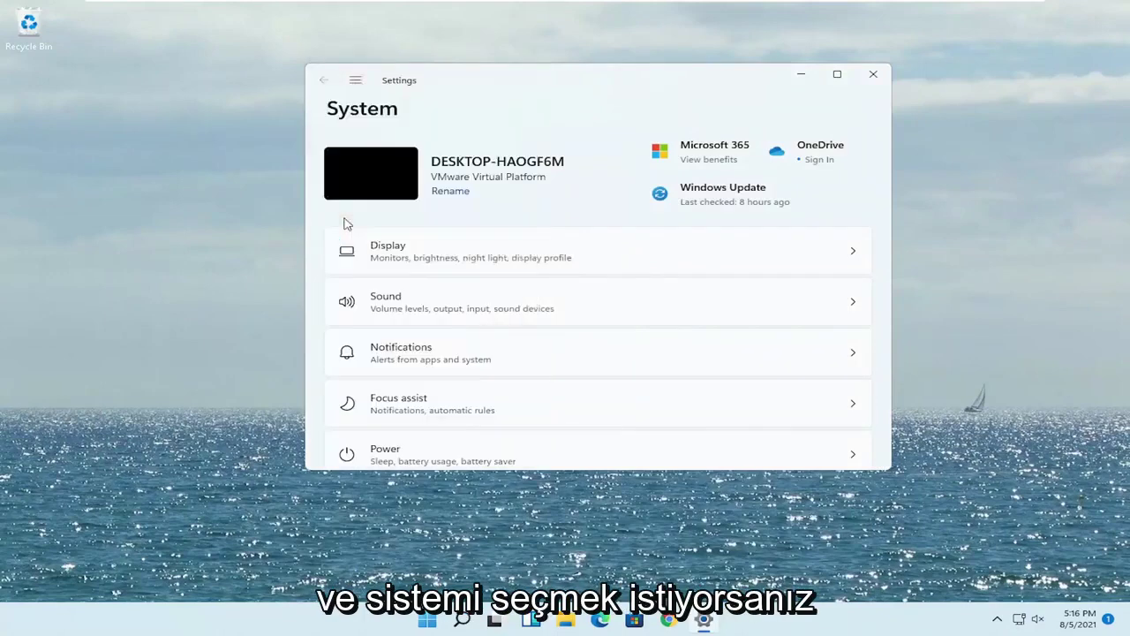
{"action": "left_click", "coordinate": [432, 308]}
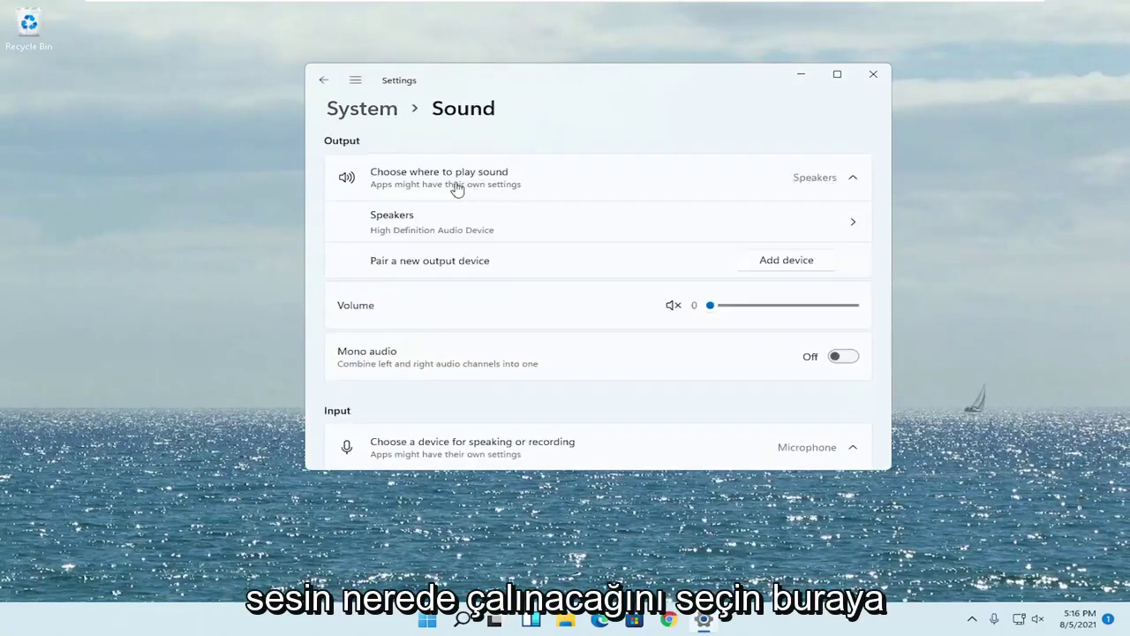
Open the Speakers' properties and switch audio to Don't allow, then back to Allow.
{"action": "left_click", "coordinate": [786, 182]}
{"action": "left_click", "coordinate": [790, 182]}
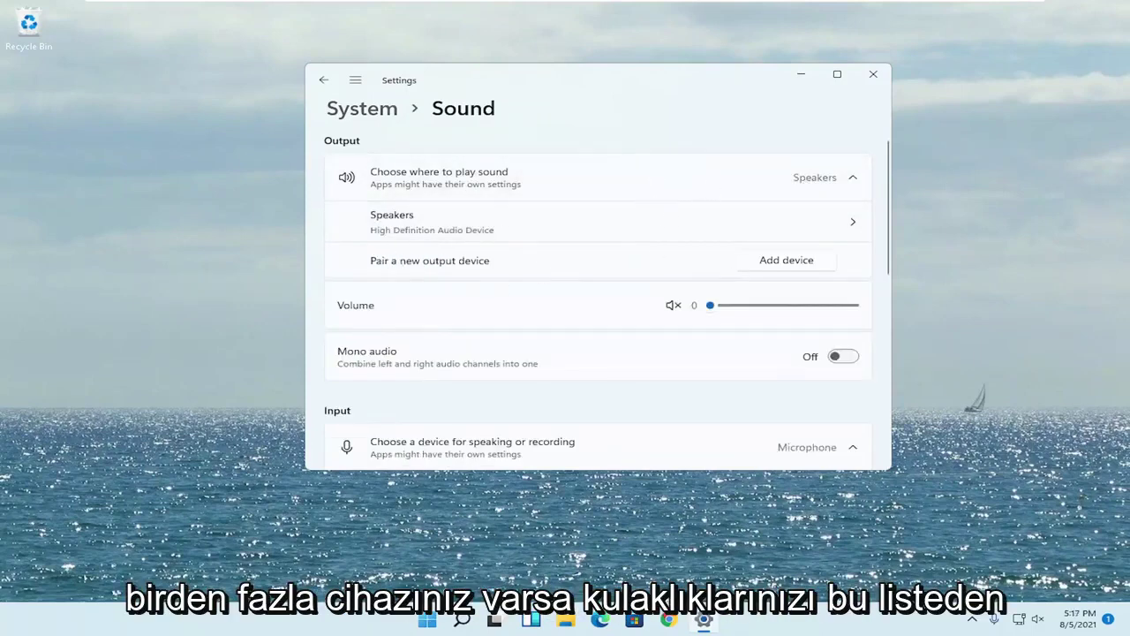
{"action": "left_click", "coordinate": [429, 226]}
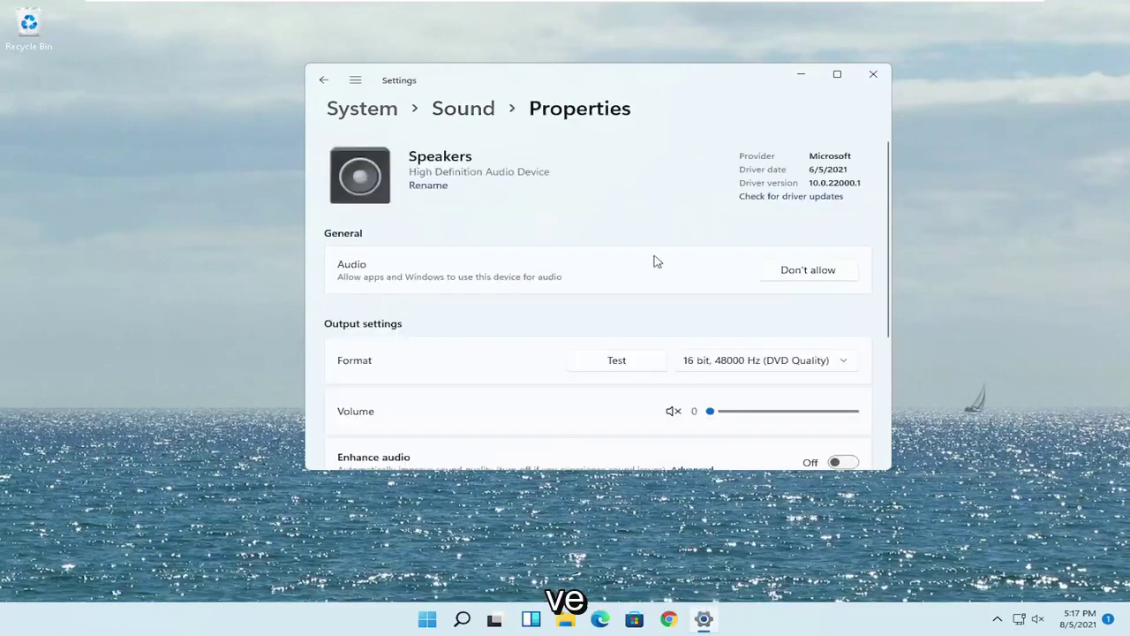
{"action": "left_click", "coordinate": [795, 274]}
{"action": "left_click", "coordinate": [717, 232]}
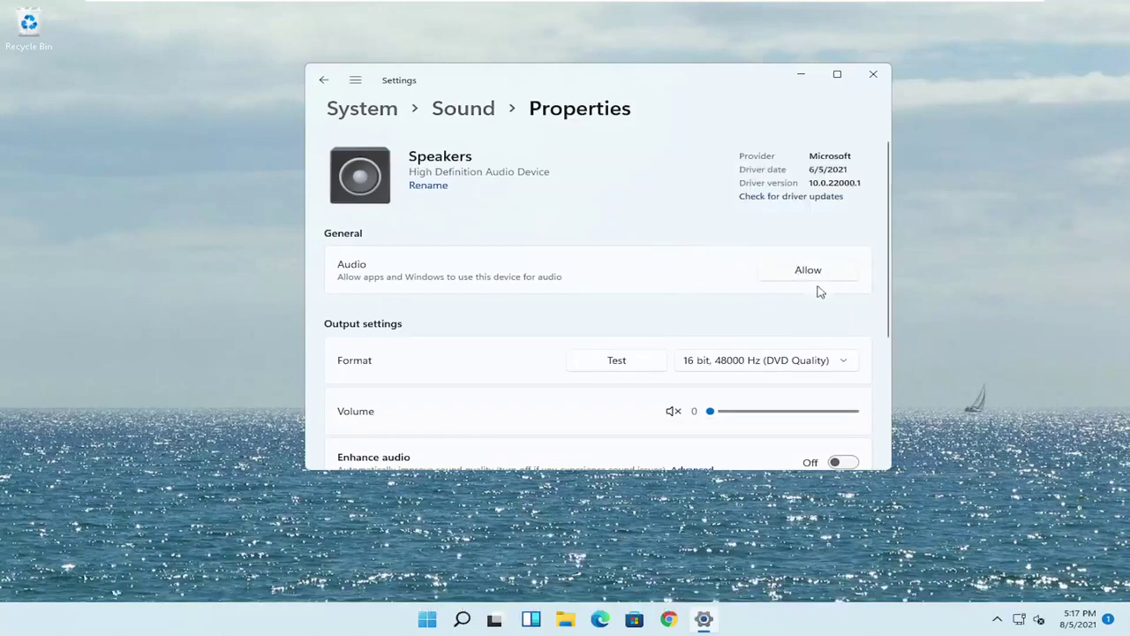
{"action": "left_click", "coordinate": [804, 279]}
Test the speaker volume slider, leaving it at 0, and return to the Sound page.
{"action": "scroll", "coordinate": [755, 298], "scroll_direction": "down", "scroll_amount": 2}
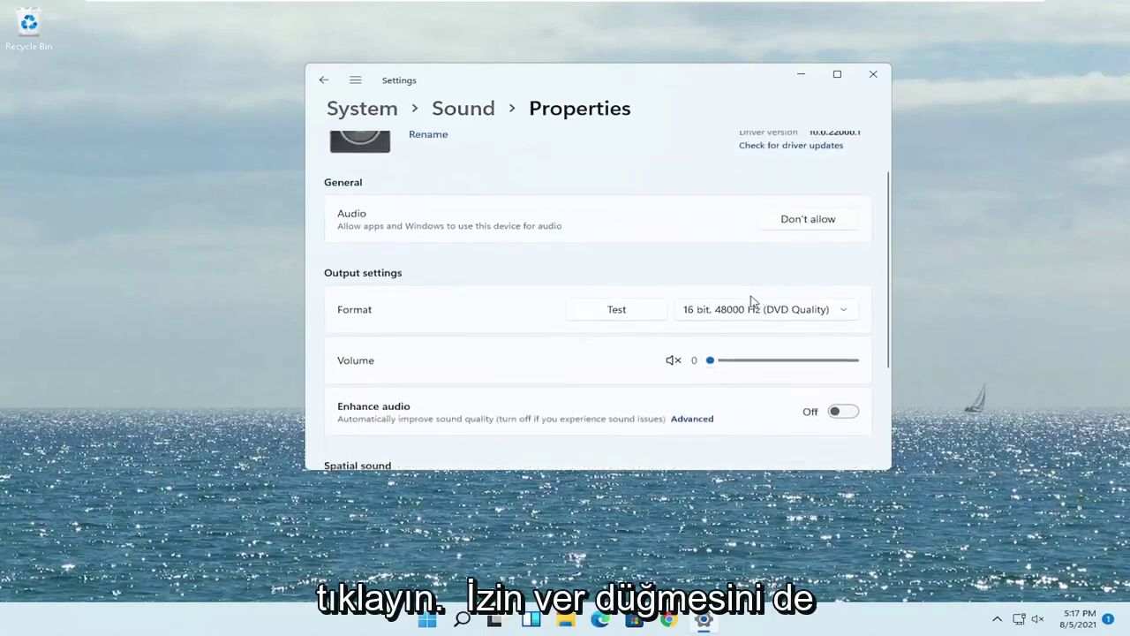
{"action": "left_click_drag", "start_coordinate": [740, 320], "coordinate": [645, 318]}
{"action": "scroll", "coordinate": [592, 265], "scroll_direction": "up", "scroll_amount": 2}
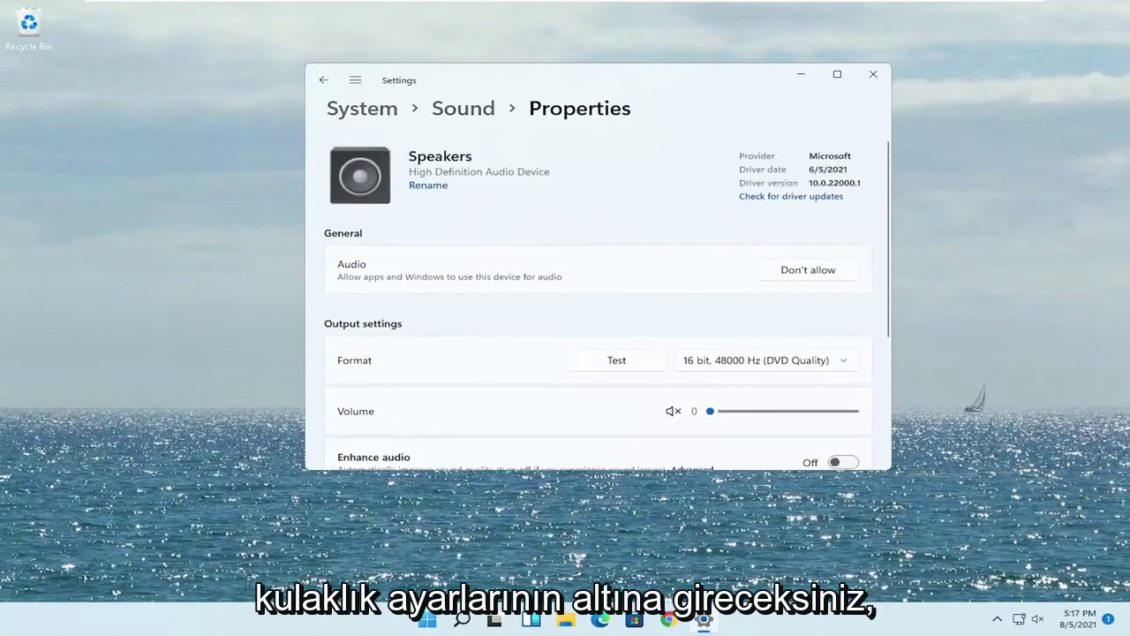
{"action": "left_click", "coordinate": [323, 80]}
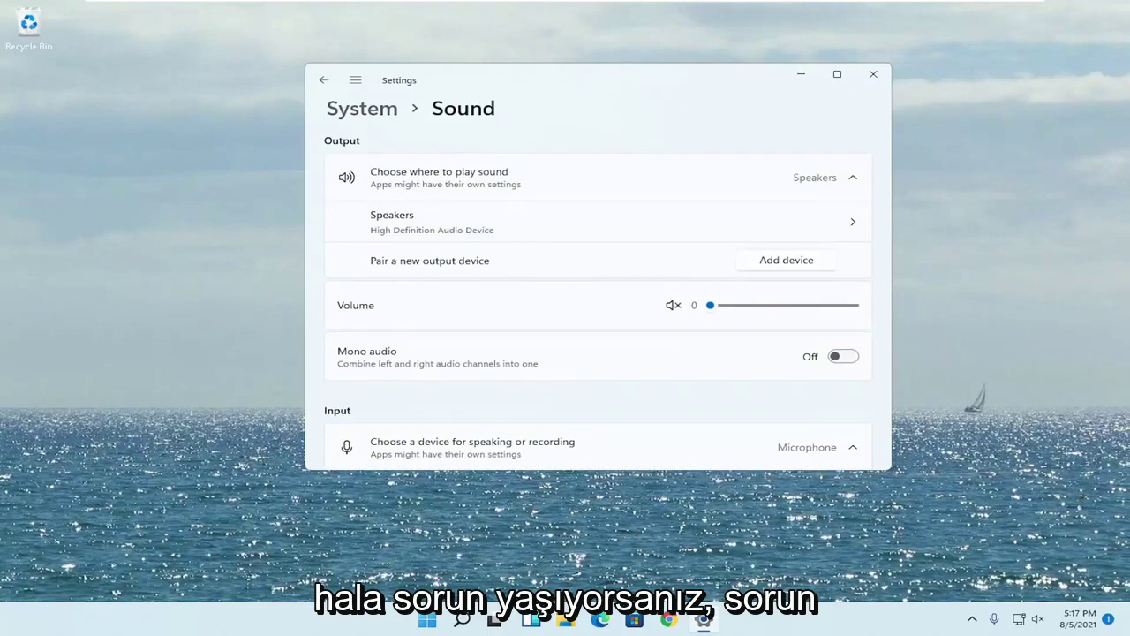
Close Settings, search 'troubleshoot', and navigate to System > Troubleshoot > Other troubleshooters.
{"action": "left_click", "coordinate": [872, 74]}
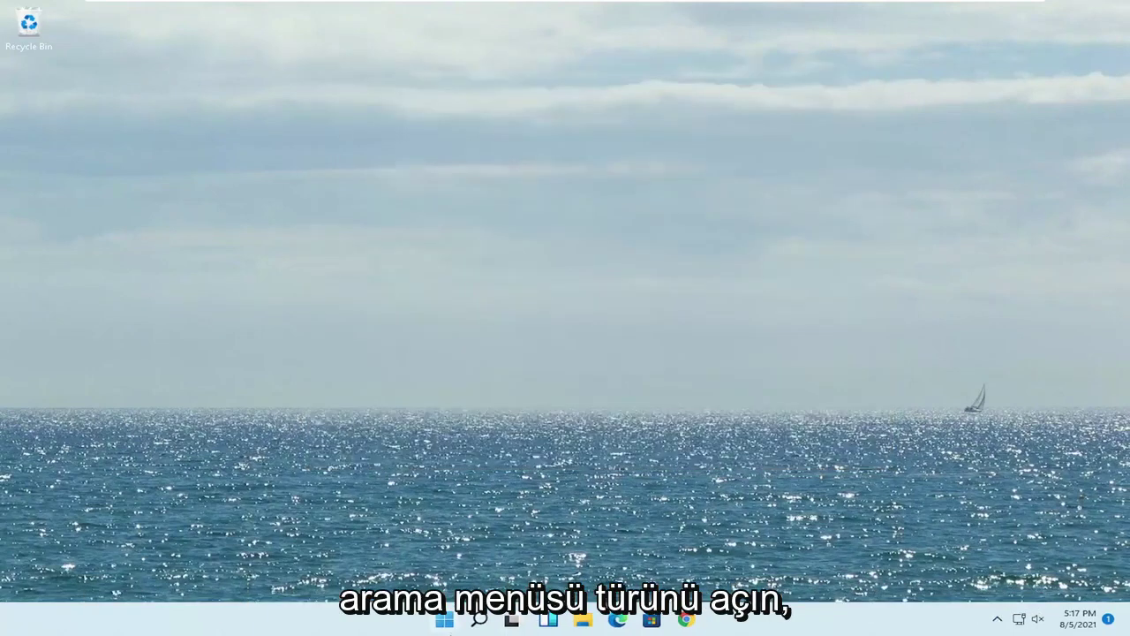
{"action": "left_click", "coordinate": [475, 624]}
{"action": "type", "text": "troub"}
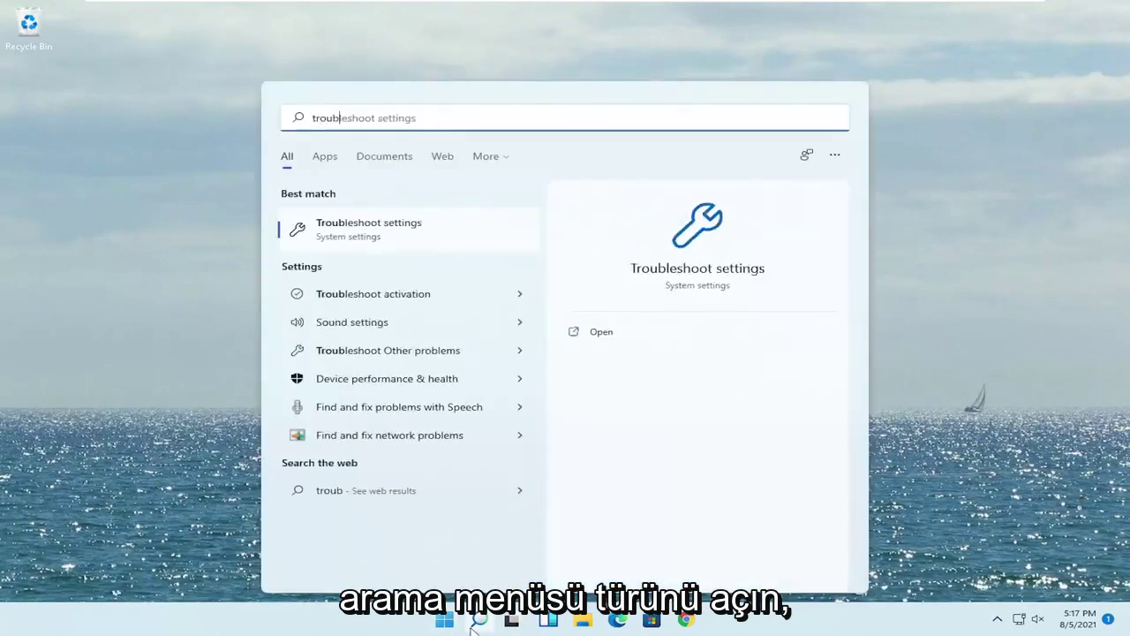
{"action": "type", "text": "leshoot"}
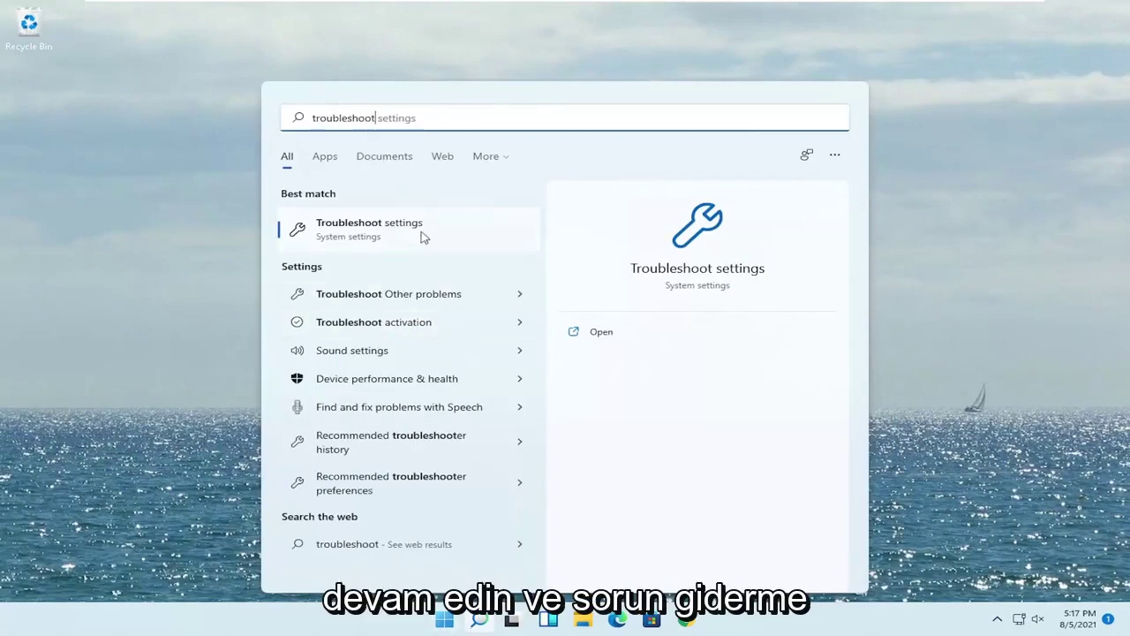
{"action": "left_click", "coordinate": [410, 235]}
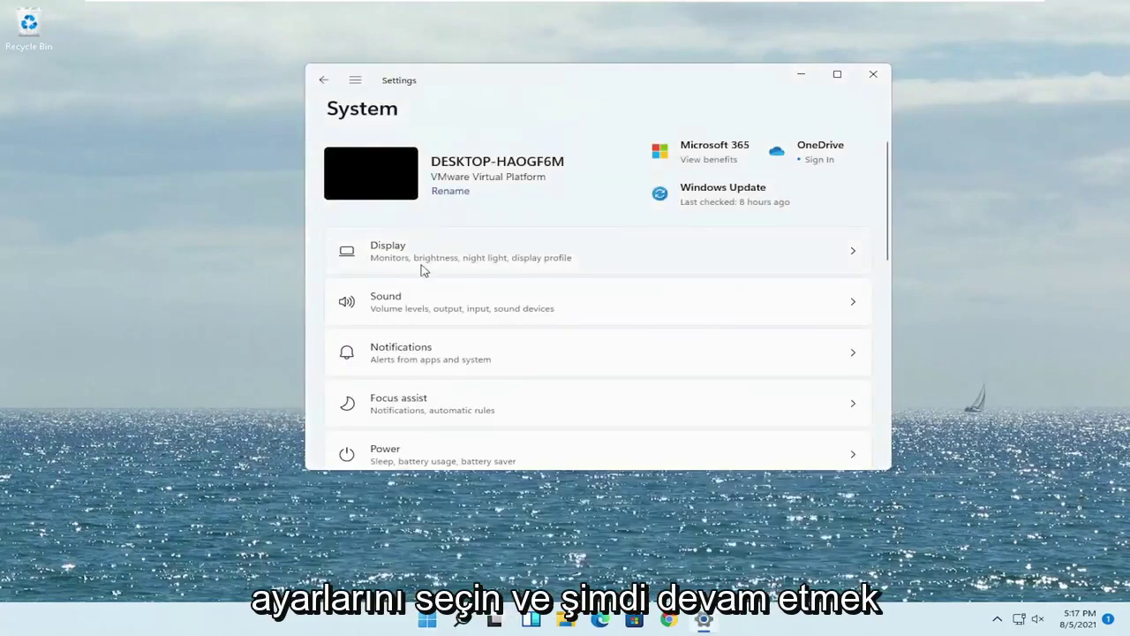
{"action": "scroll", "coordinate": [488, 388], "scroll_direction": "down", "scroll_amount": 5}
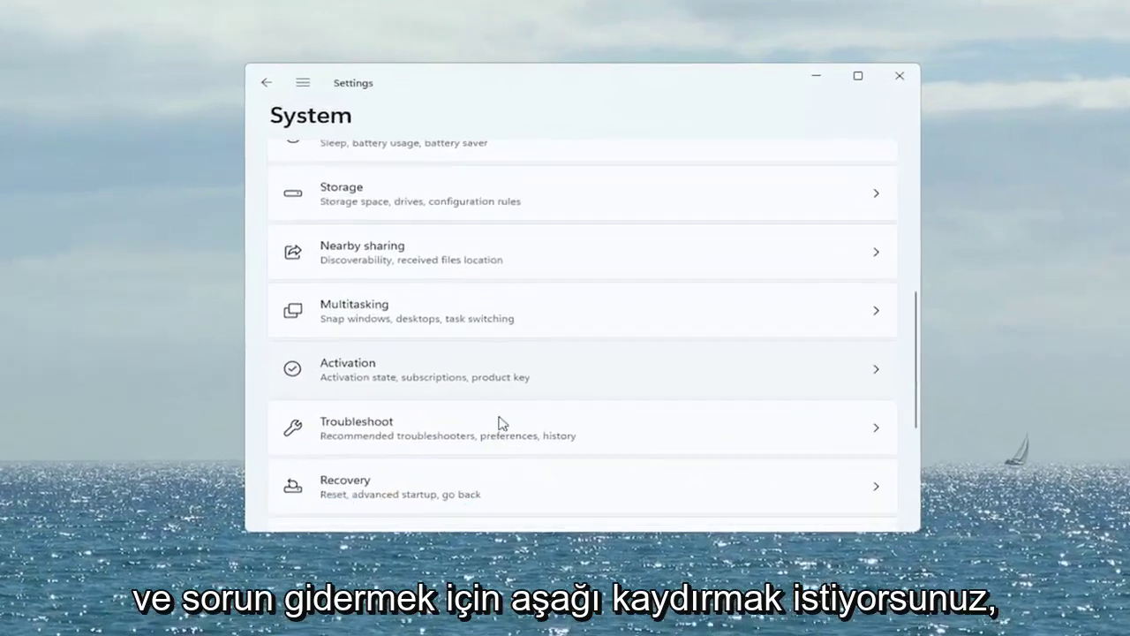
{"action": "left_click", "coordinate": [445, 433]}
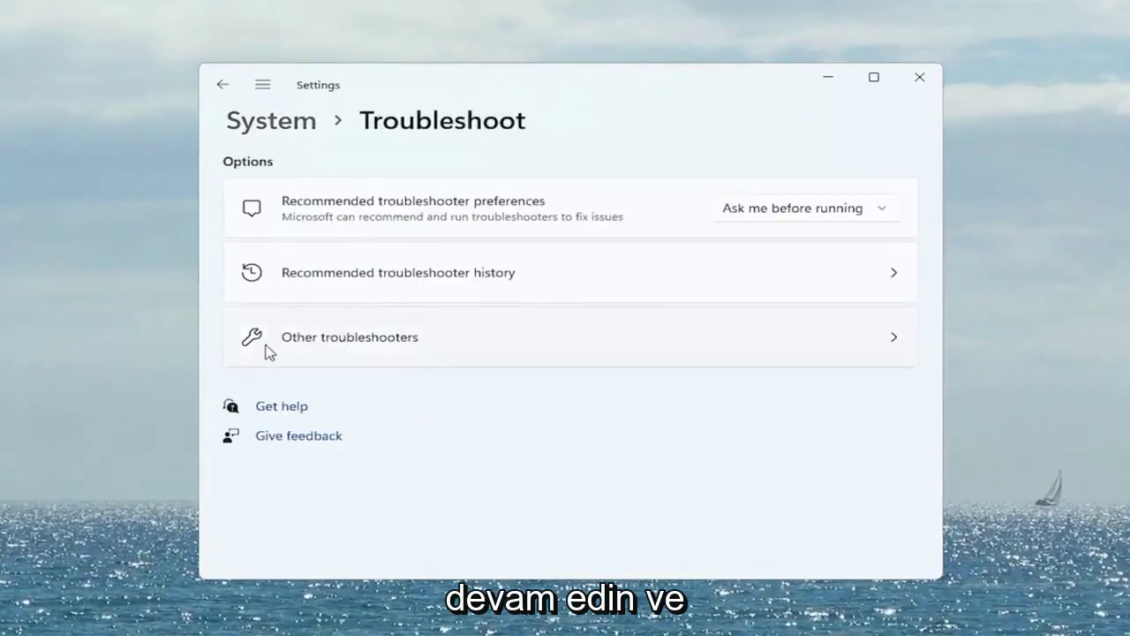
{"action": "left_click", "coordinate": [399, 356]}
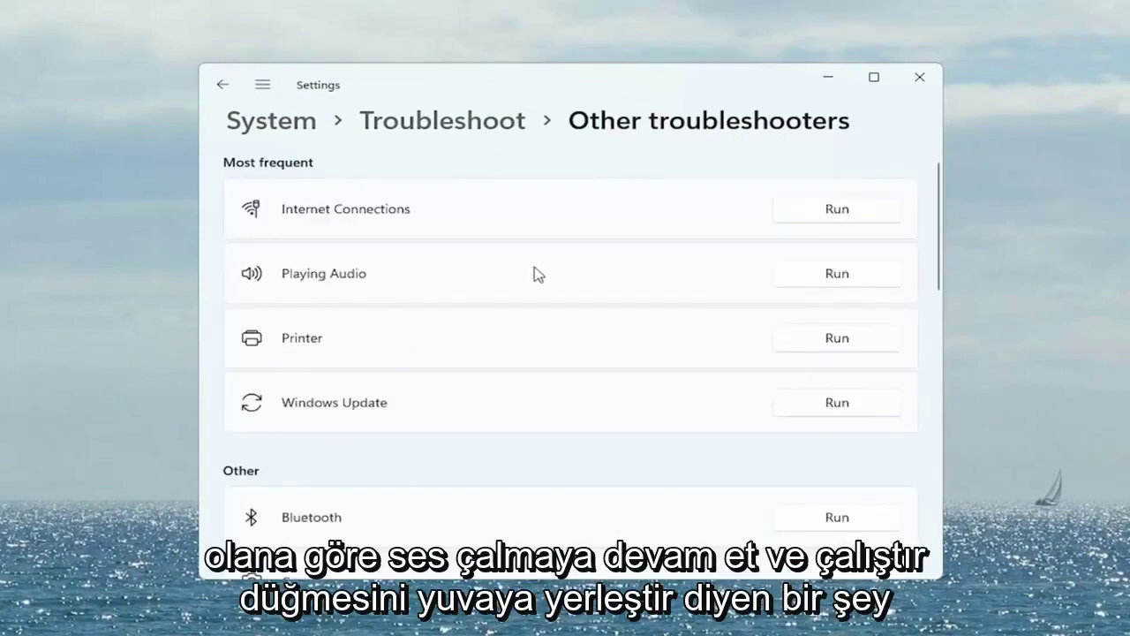
Run the Playing Audio troubleshooter without opening Audio Enhancements, then close it and Settings.
{"action": "left_click", "coordinate": [839, 276]}
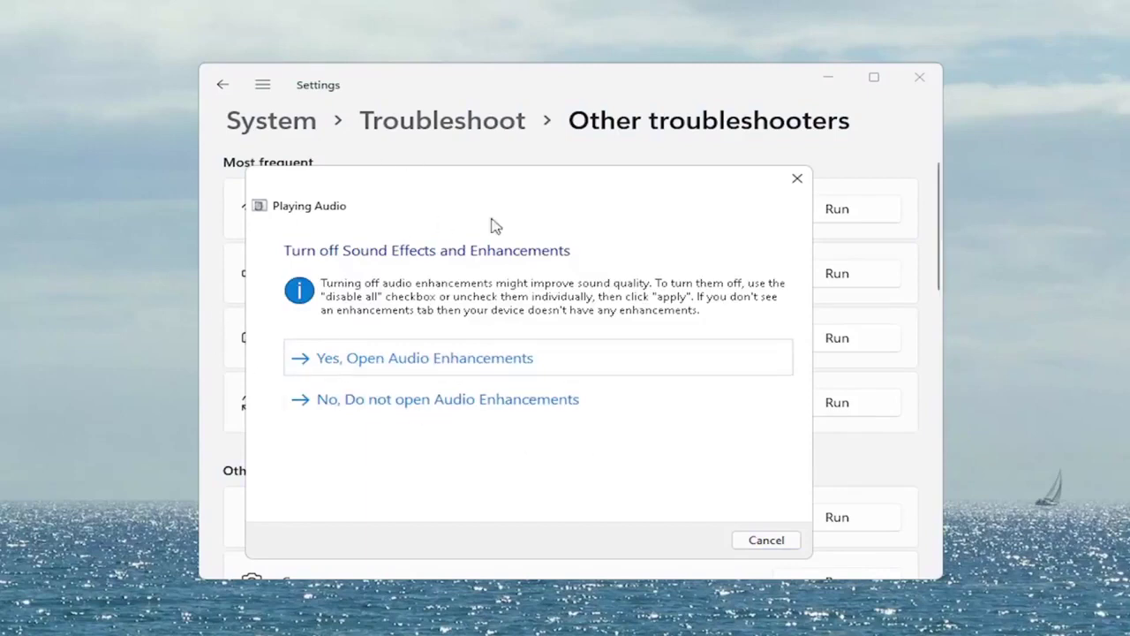
{"action": "left_click", "coordinate": [398, 402]}
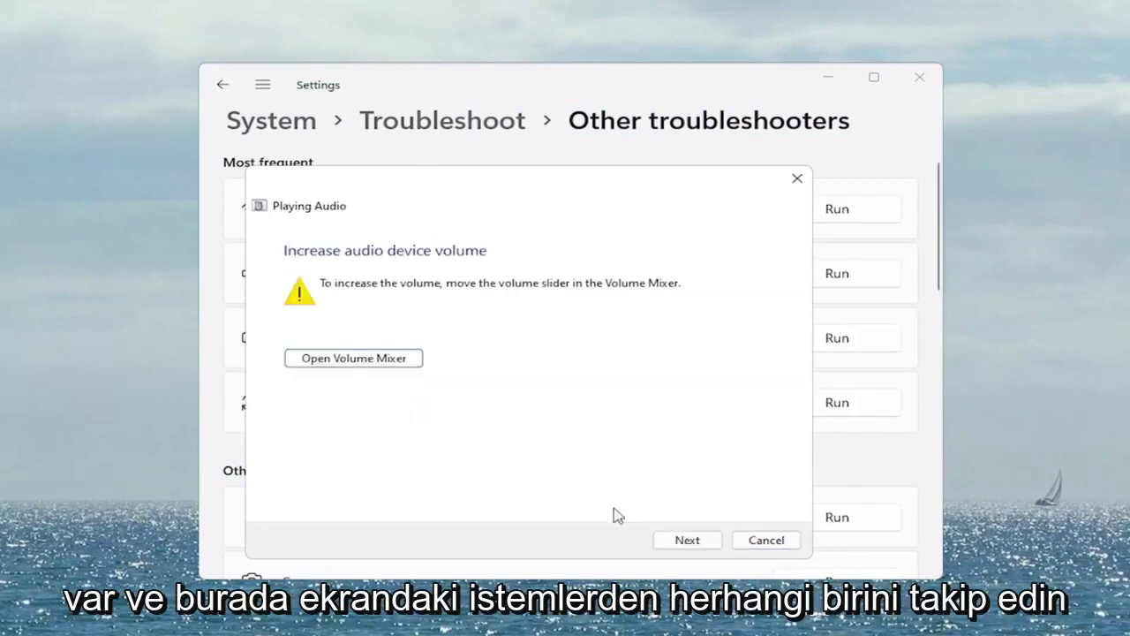
{"action": "left_click", "coordinate": [672, 540]}
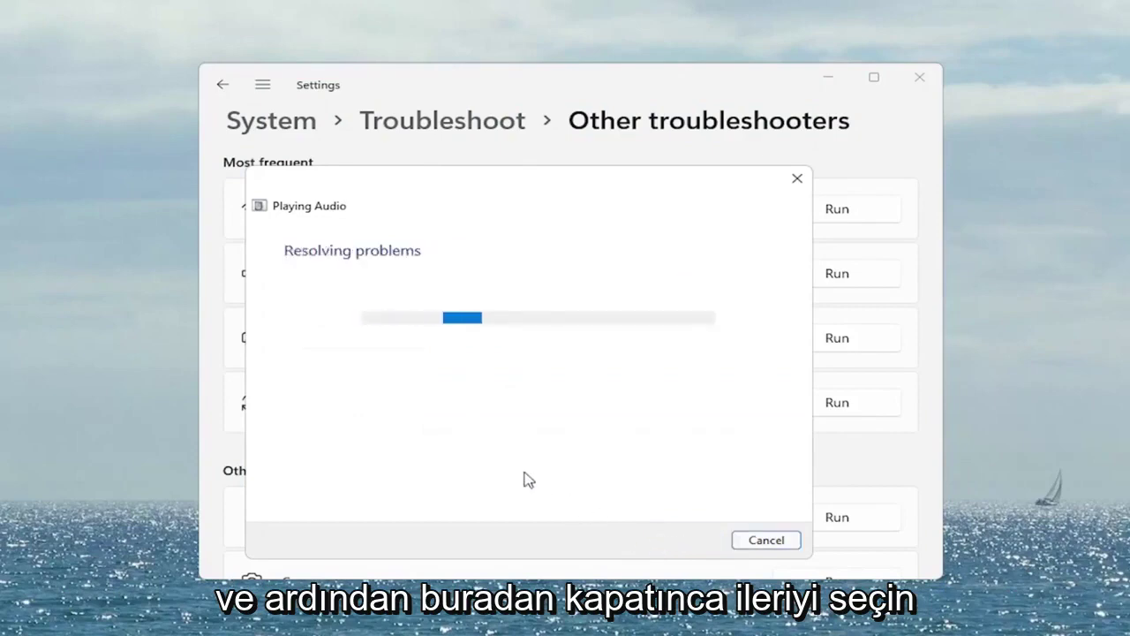
{"action": "left_click", "coordinate": [767, 541]}
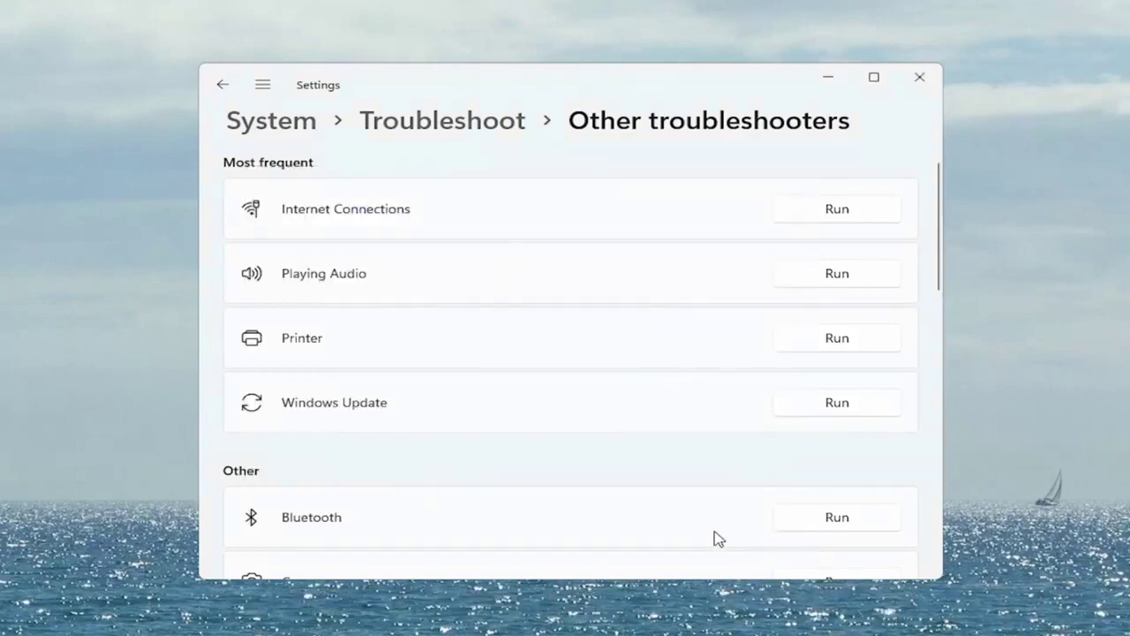
{"action": "left_click", "coordinate": [923, 81]}
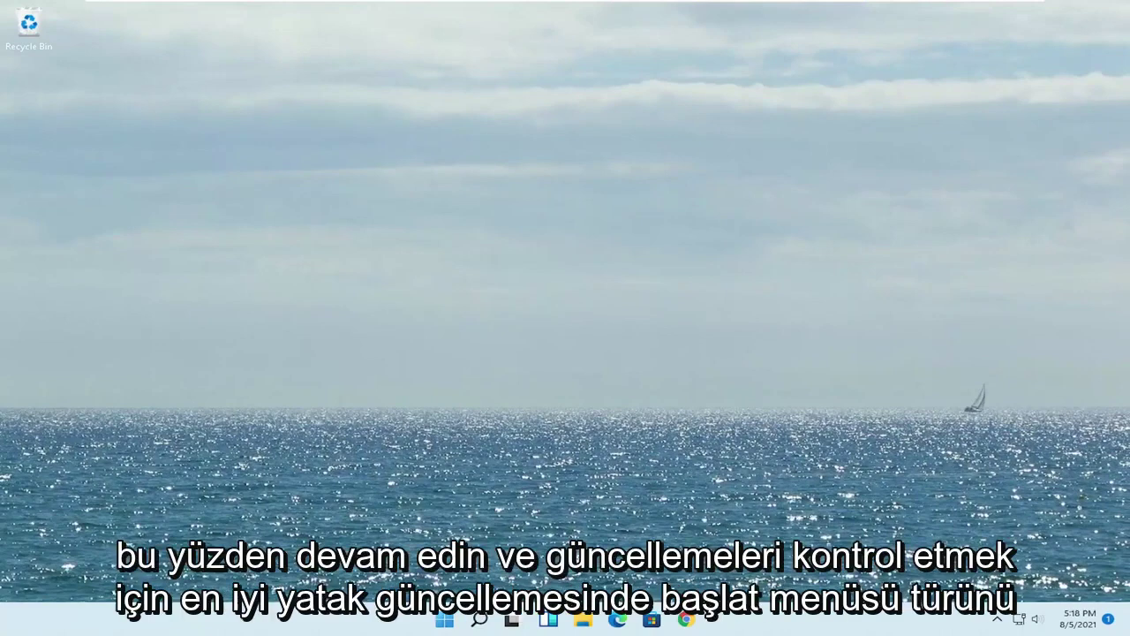
Search for 'update' and open Check for updates in the Windows Update page.
{"action": "left_click", "coordinate": [478, 622]}
{"action": "type", "text": "u"}
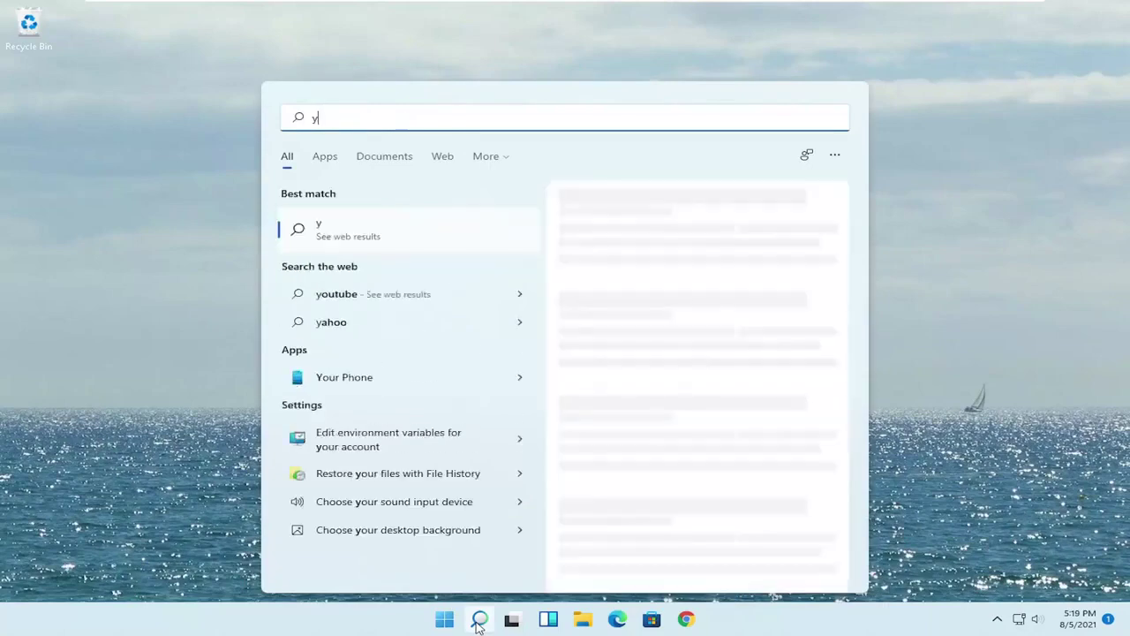
{"action": "type", "text": "pdate"}
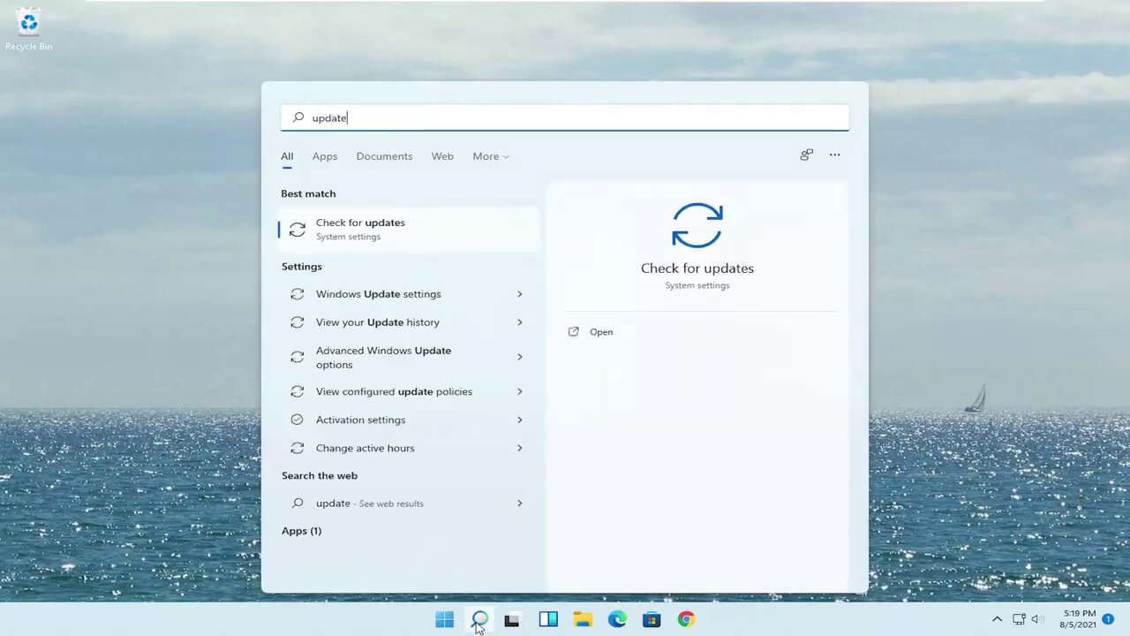
{"action": "left_click", "coordinate": [373, 234]}
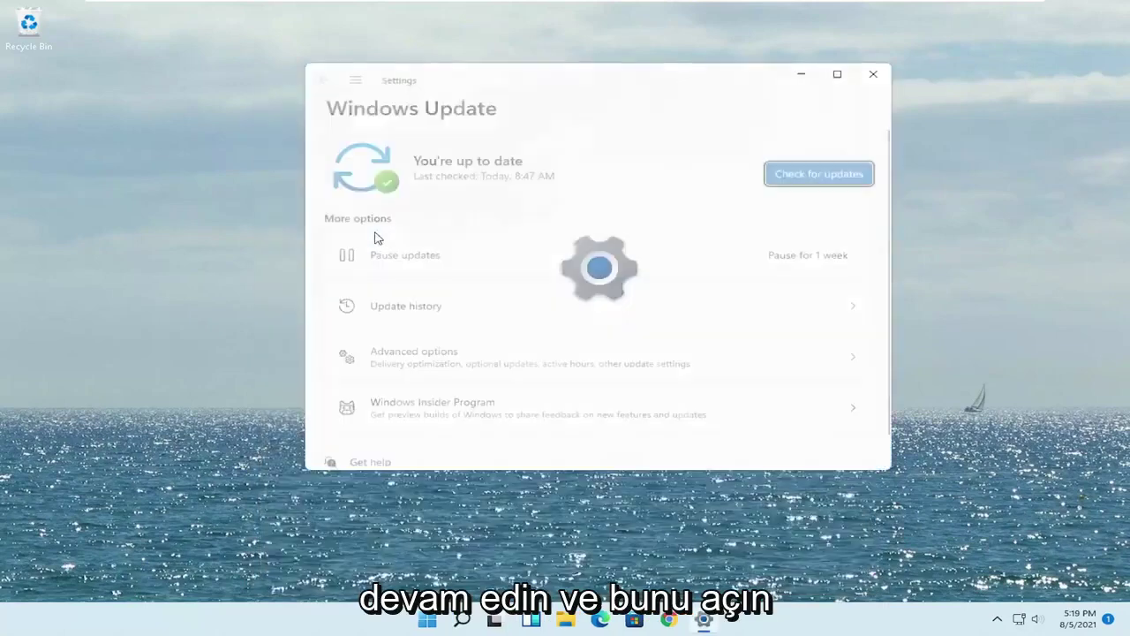